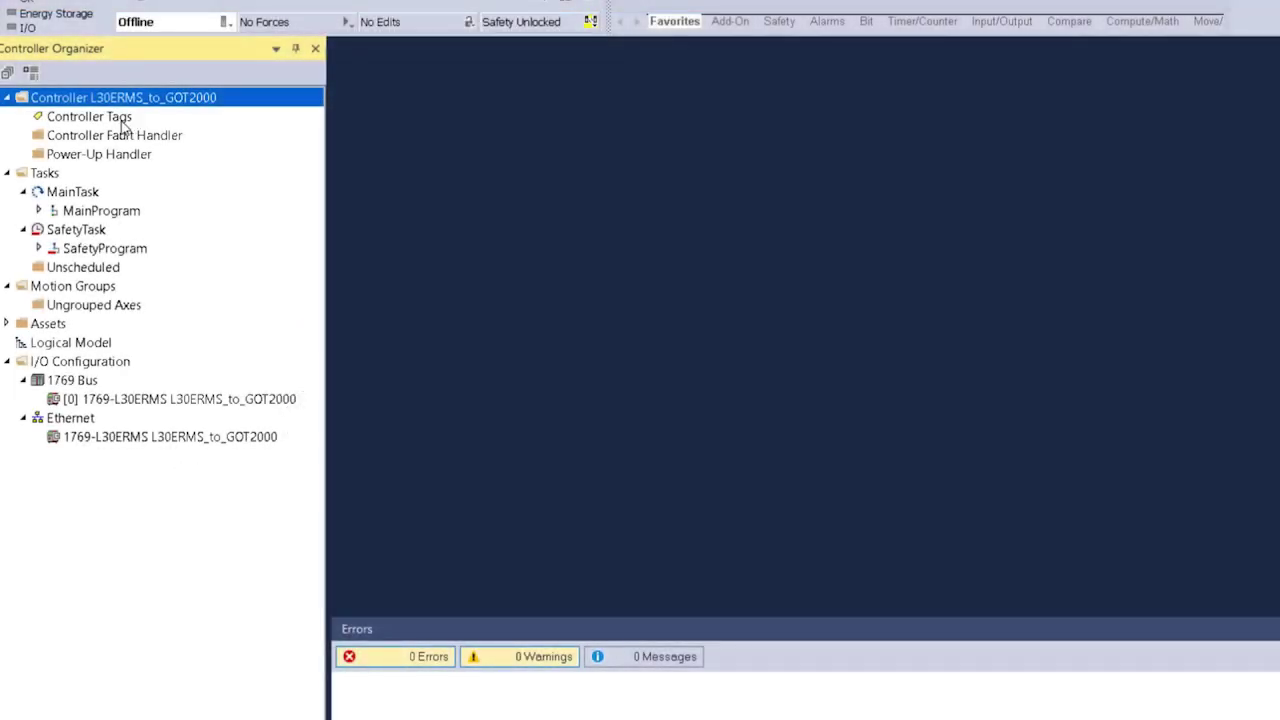
Open the controller tags editor and add GOT_Switch as a BOOL tag
click(126, 120)
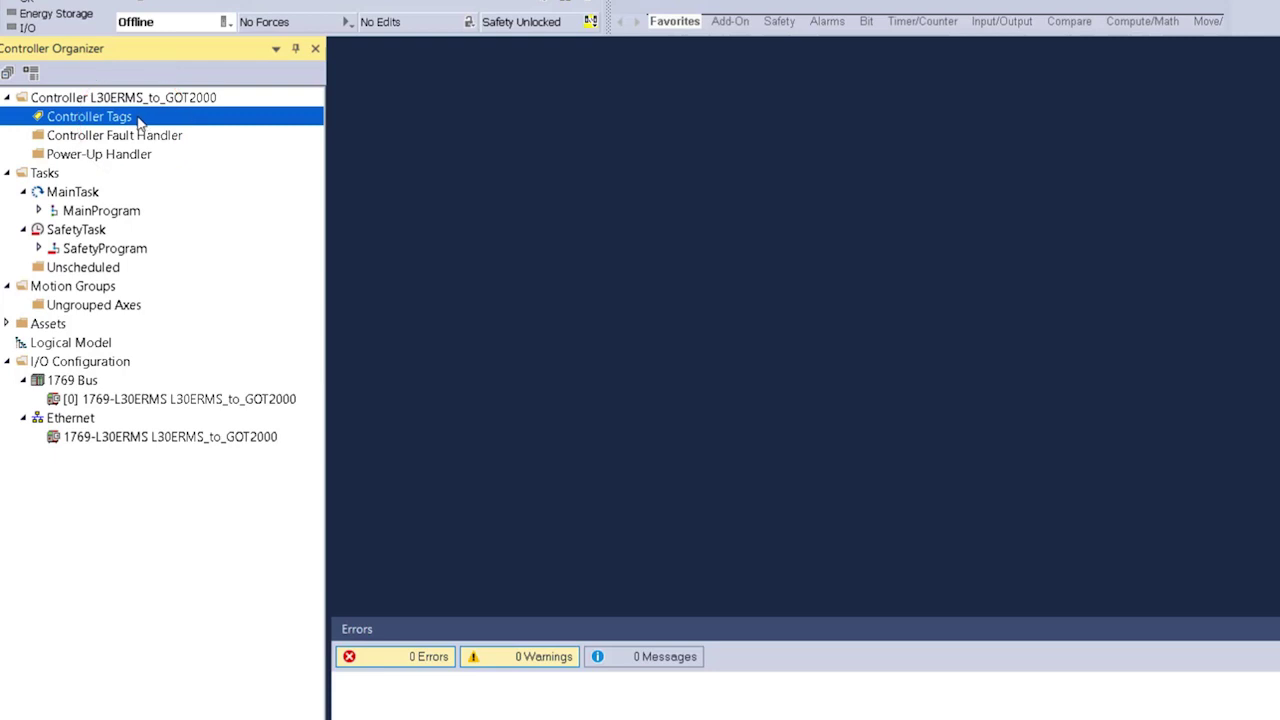
double_click(140, 120)
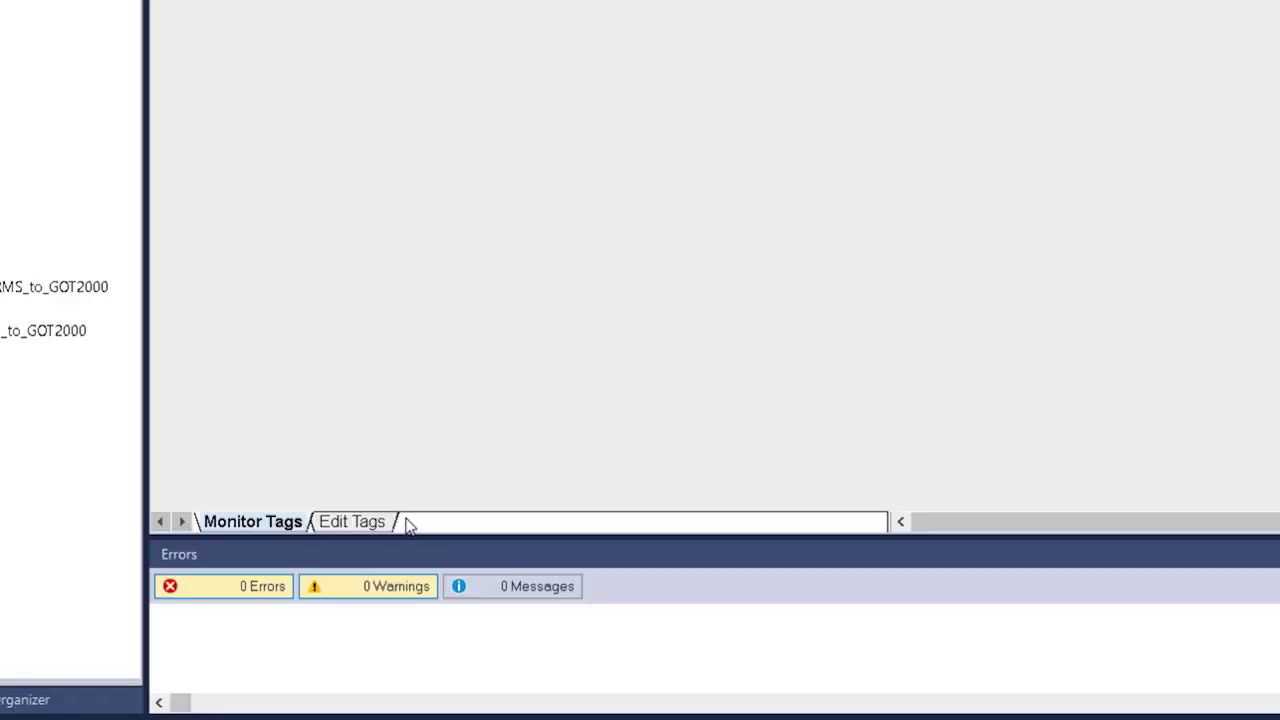
click(378, 521)
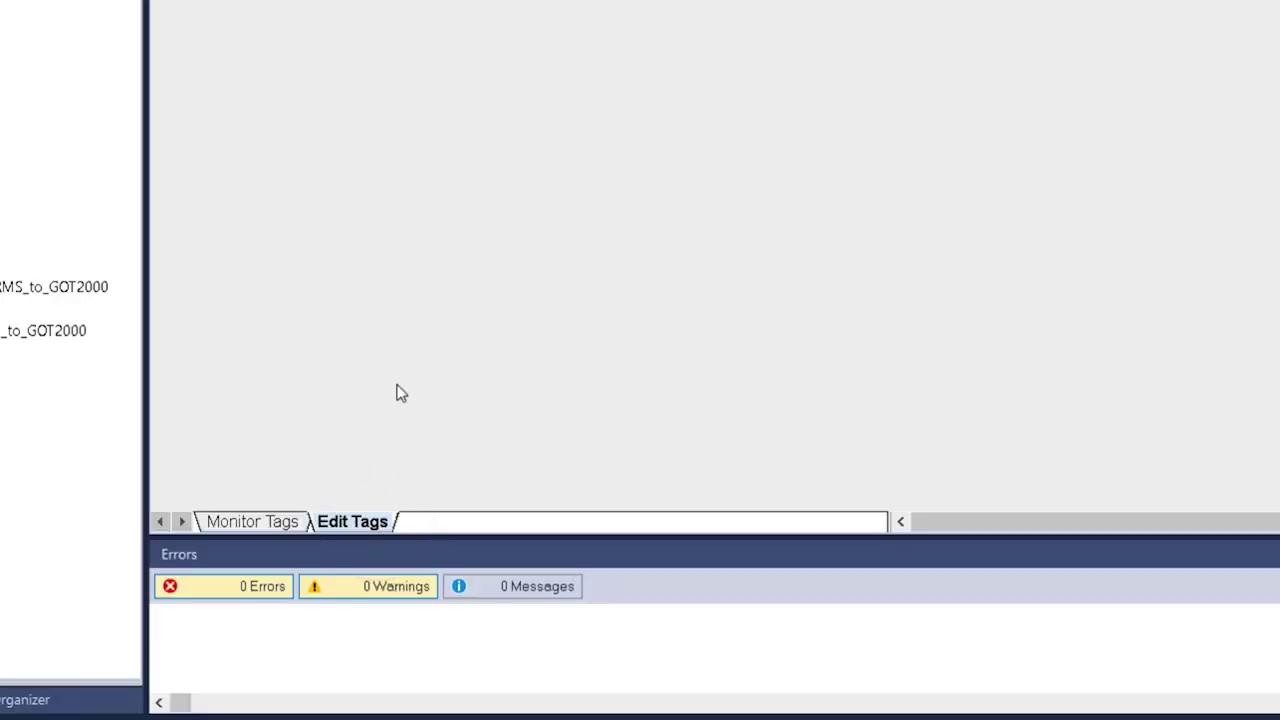
text(GOT_S)
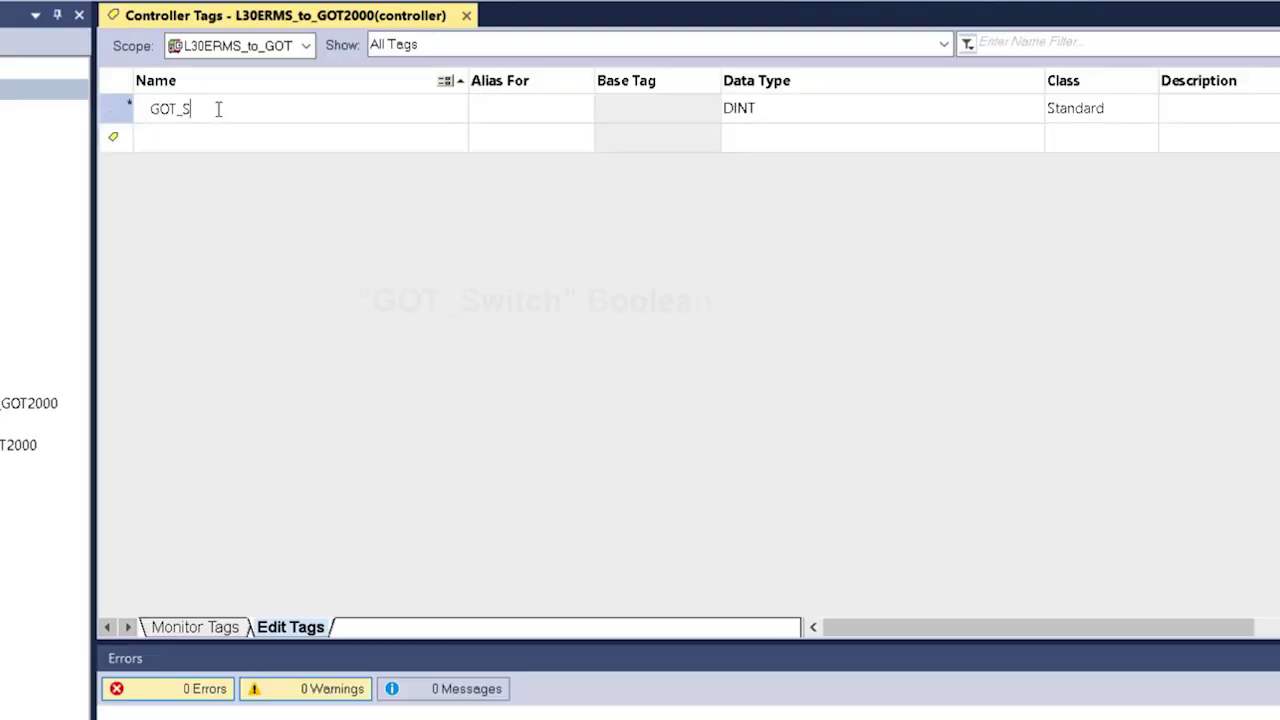
text(witch)
click(764, 108)
text(BOOL)
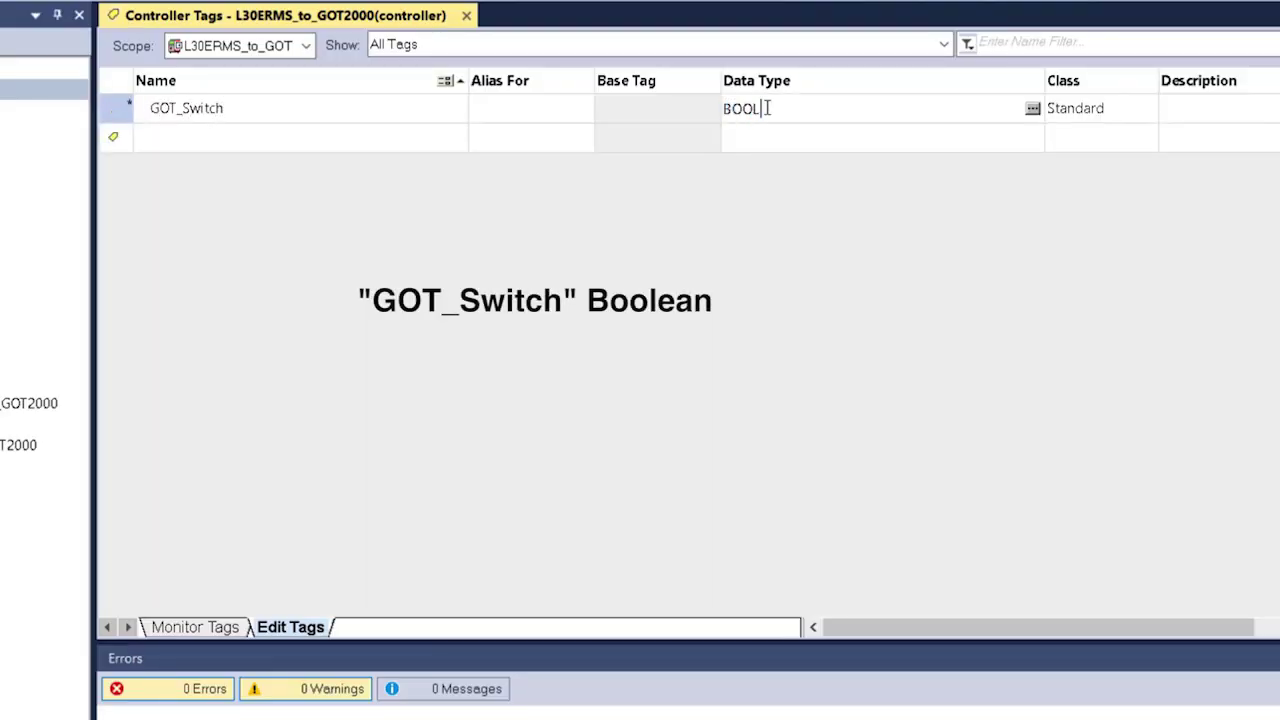
Add a second controller tag GOT_Lamp of type BOOL
click(240, 137)
text(GOT_Lamp)
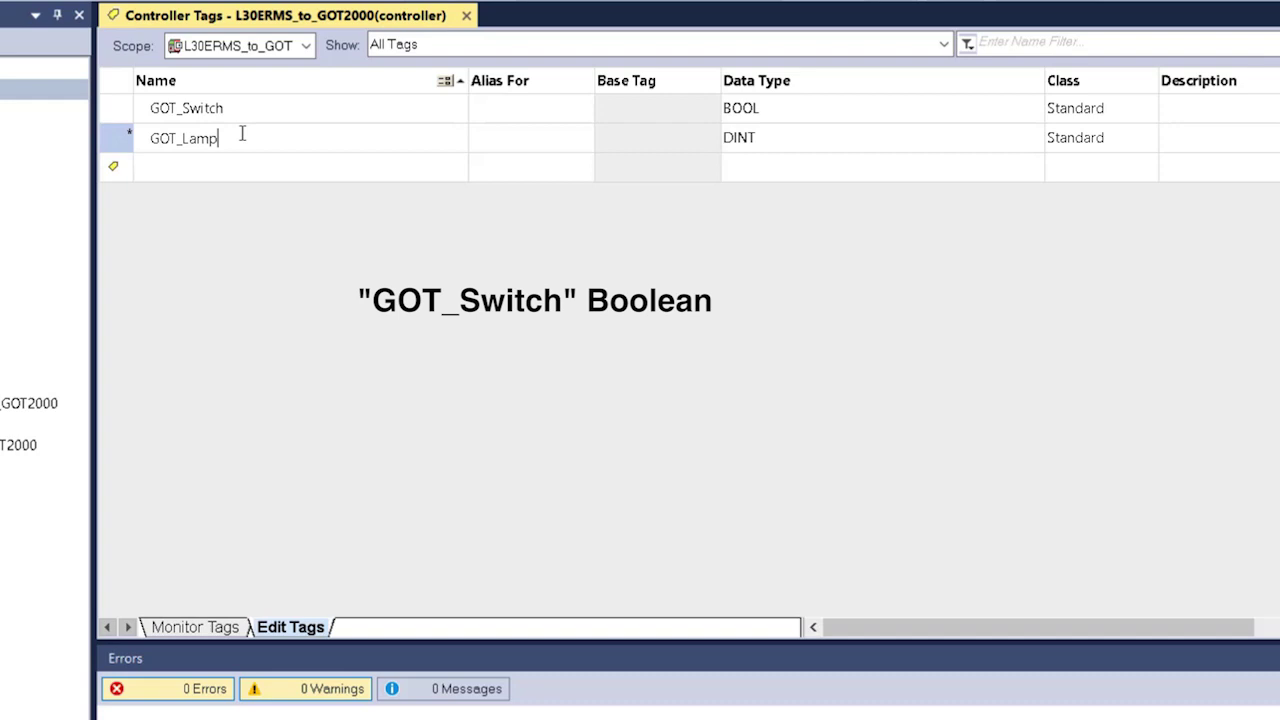
click(766, 137)
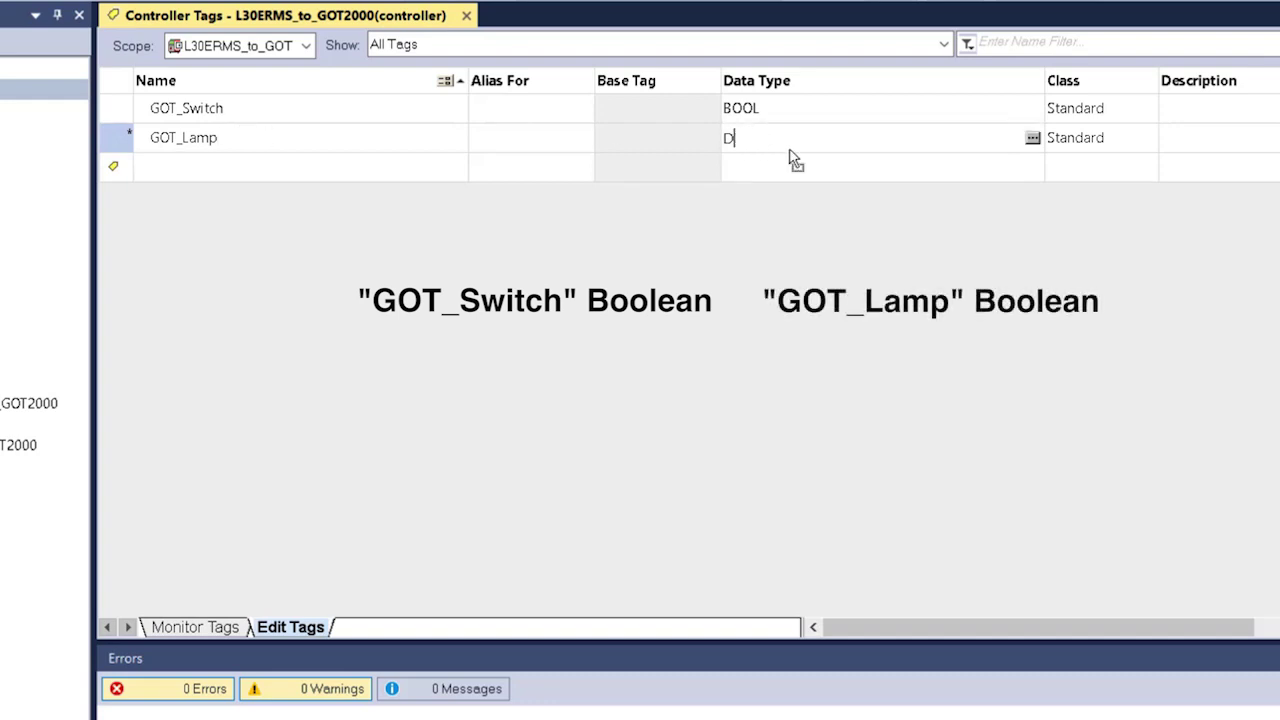
text(BOOL)
Add a third controller tag GOT_Num_Display of type INT
click(217, 168)
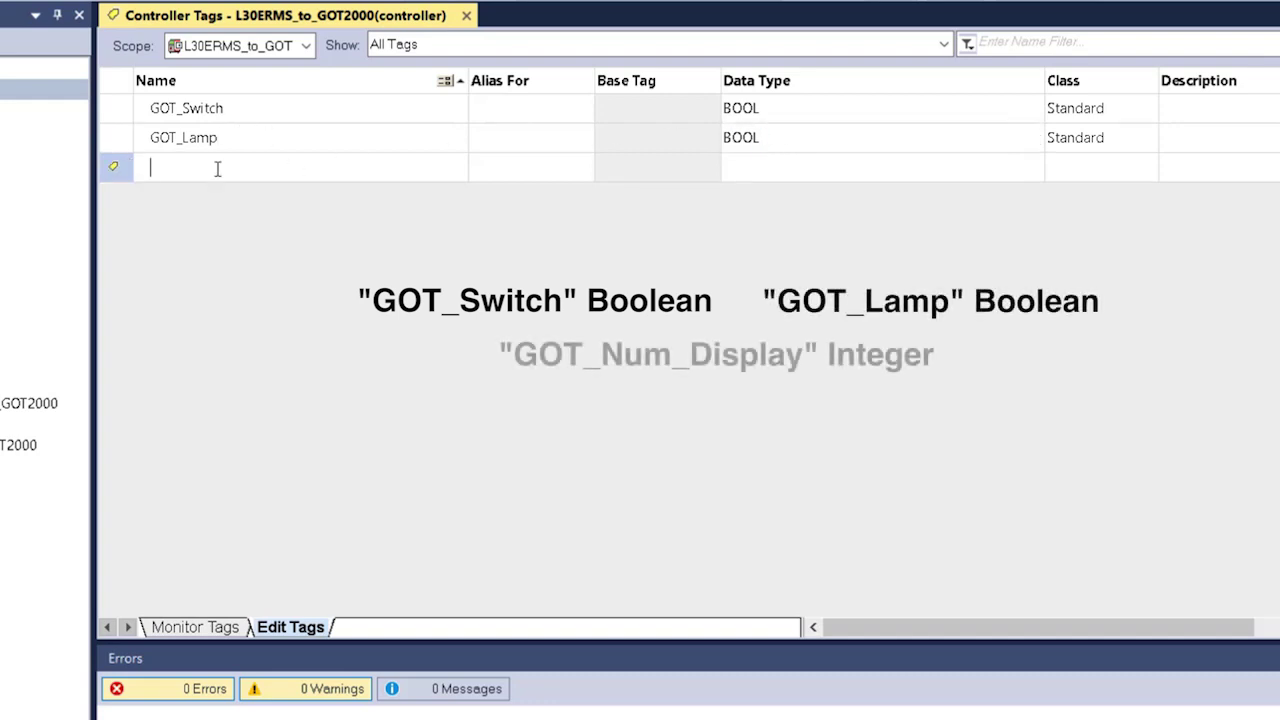
text(GOT_Num_Display)
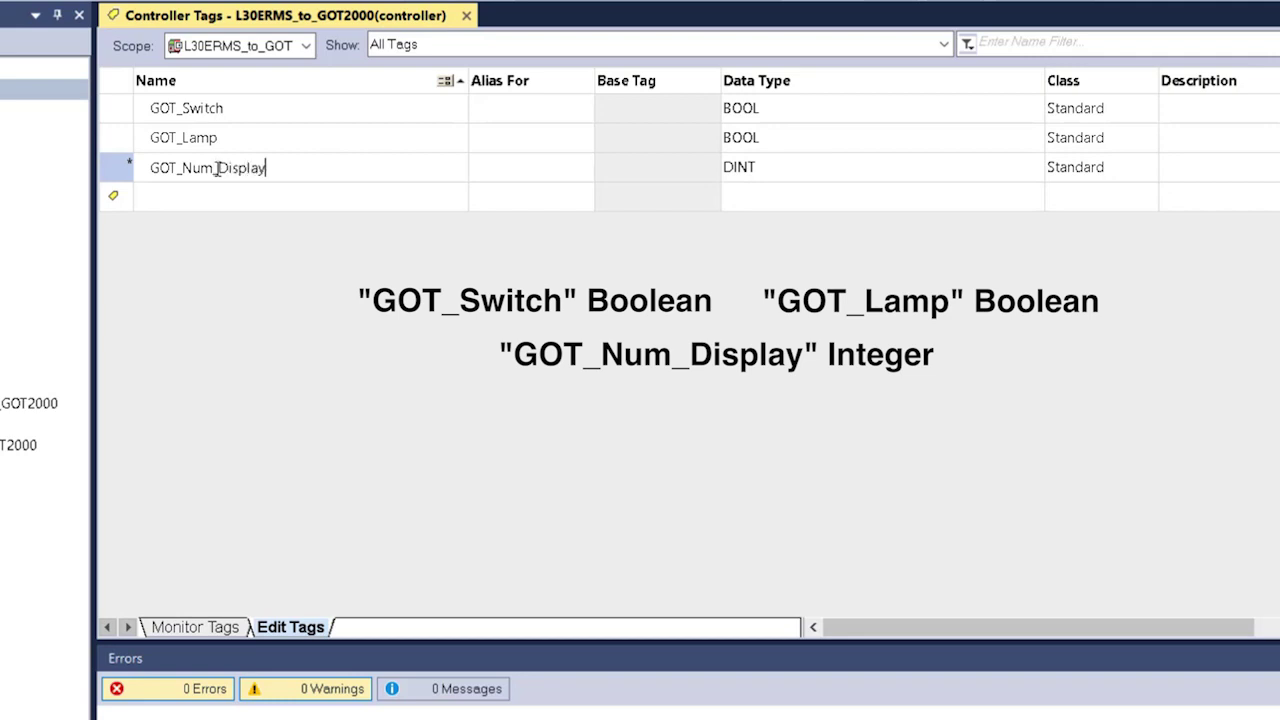
click(795, 170)
text(INT)
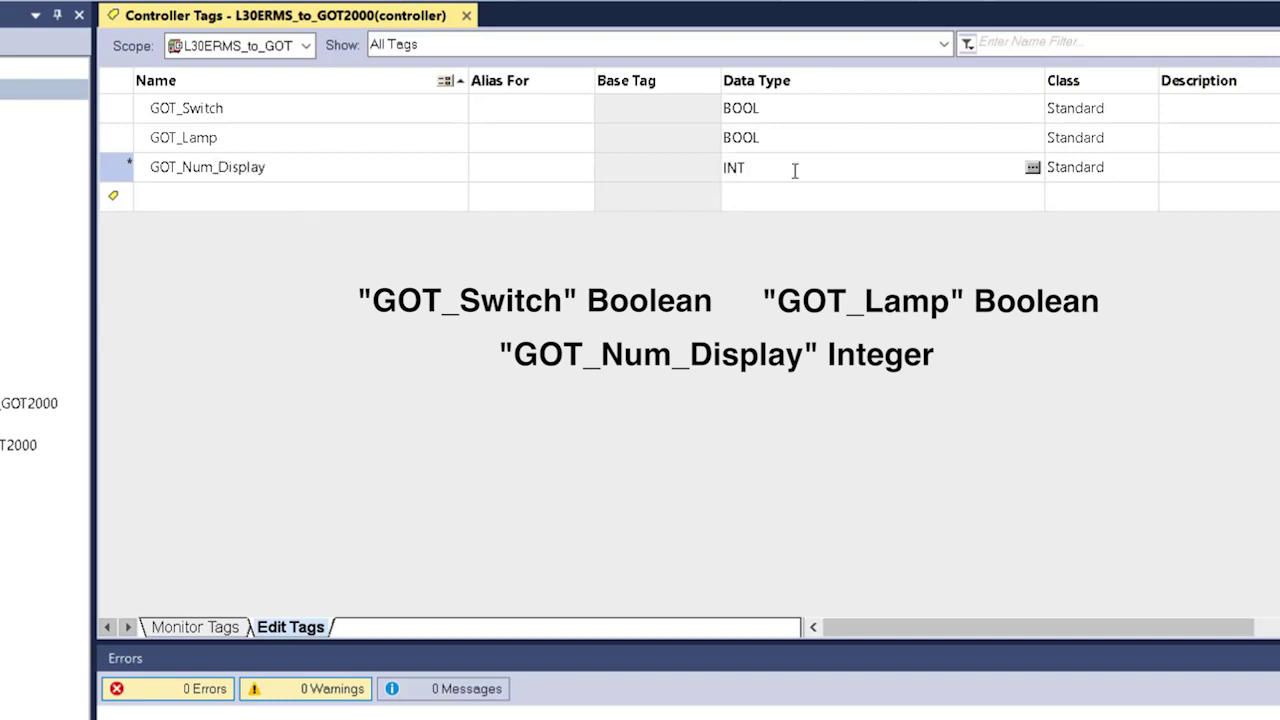
key(Return)
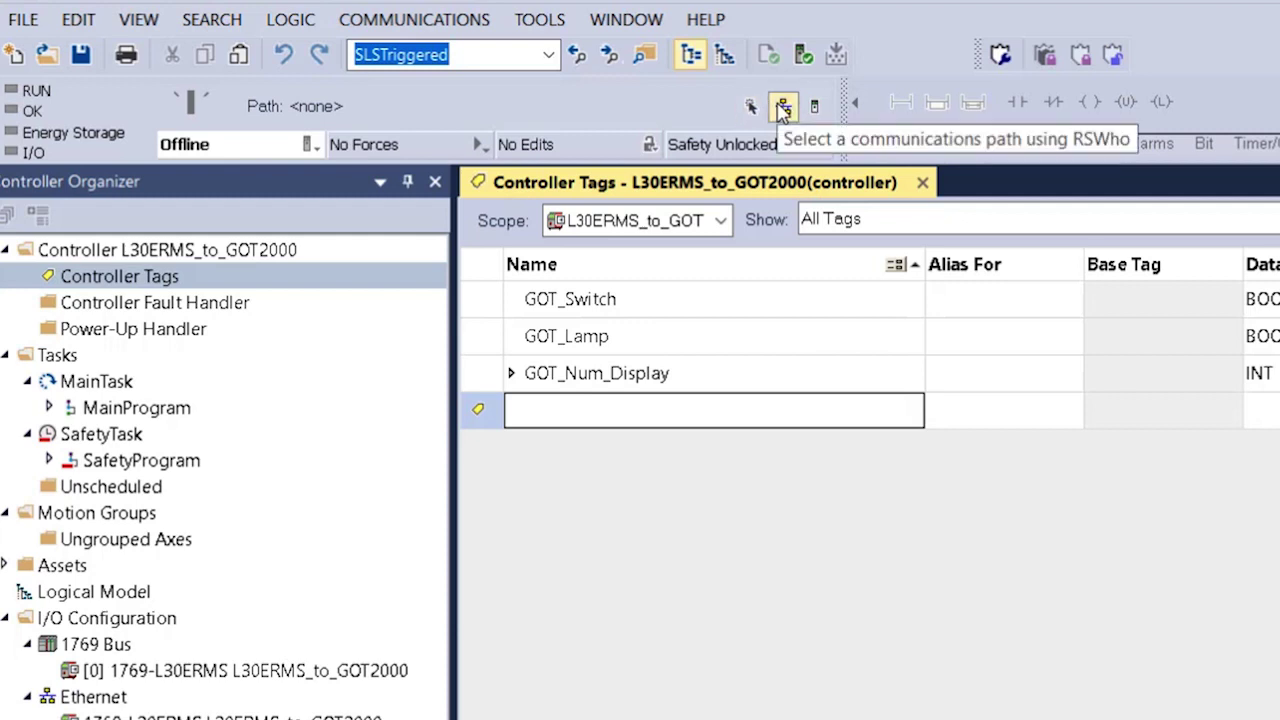
Download to controller 192.168.1.100 under AB_ETH-1 and resume Remote Run
click(784, 107)
click(401, 229)
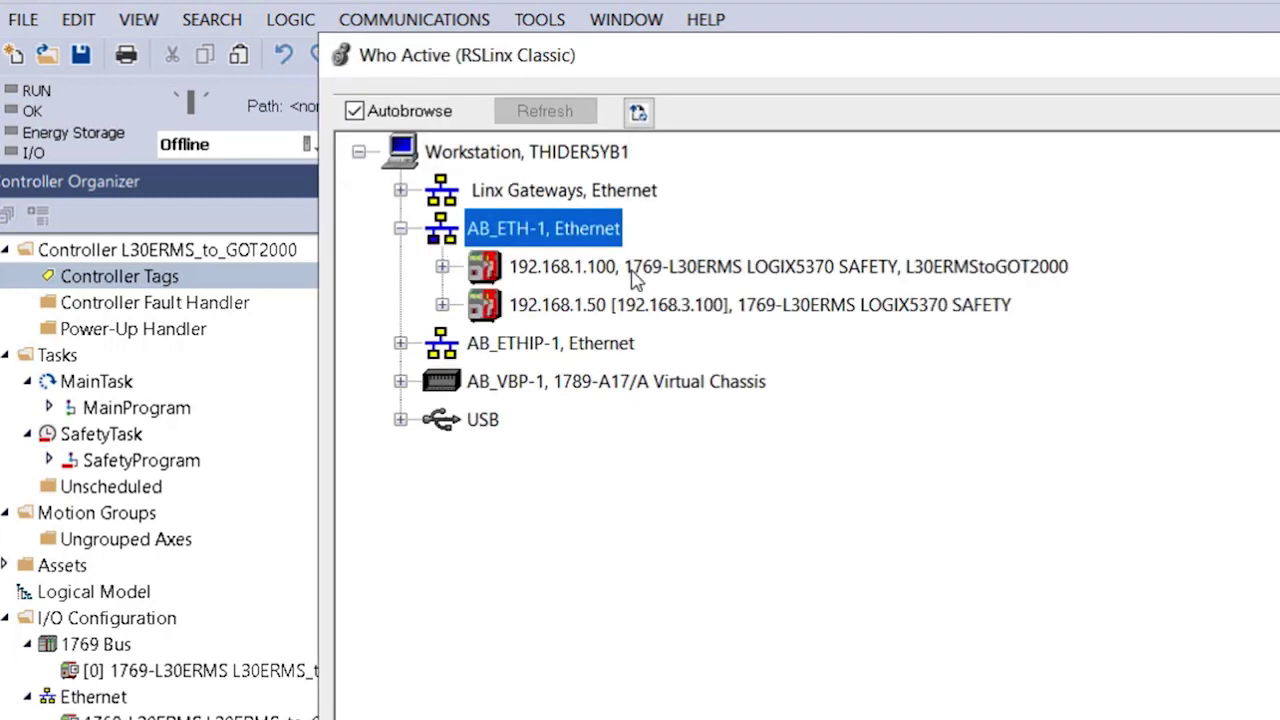
click(622, 272)
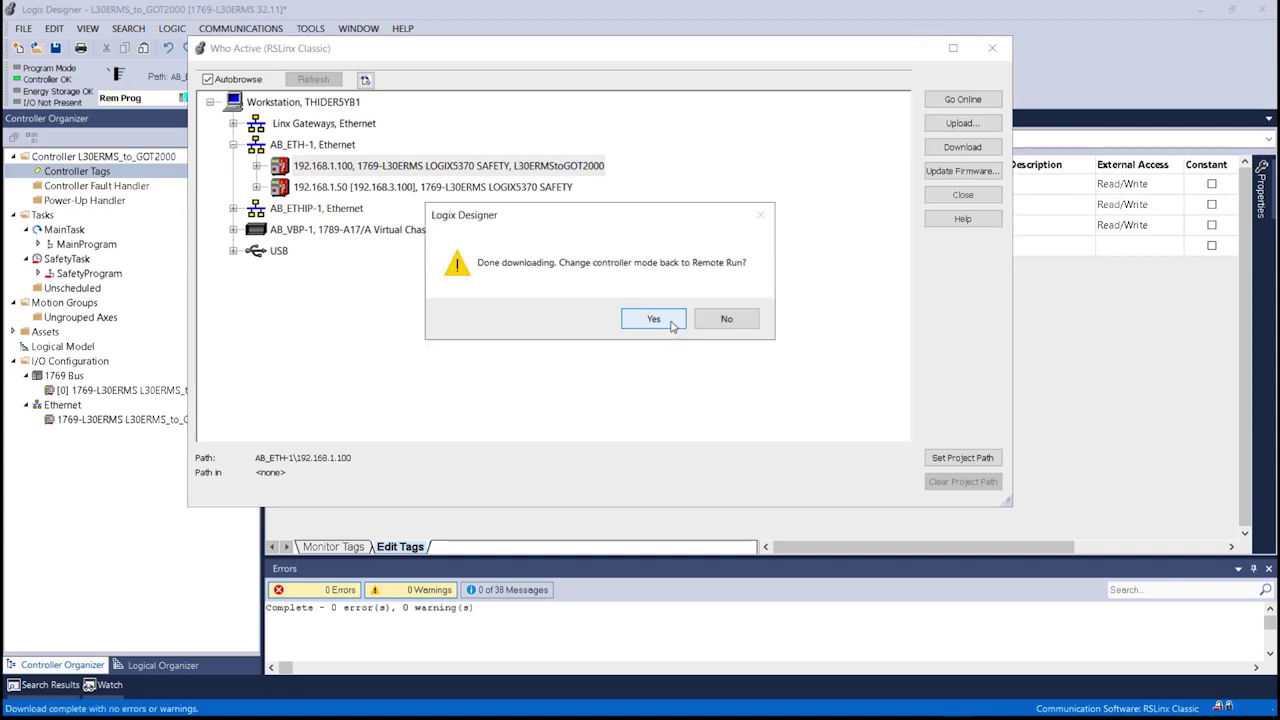
click(660, 318)
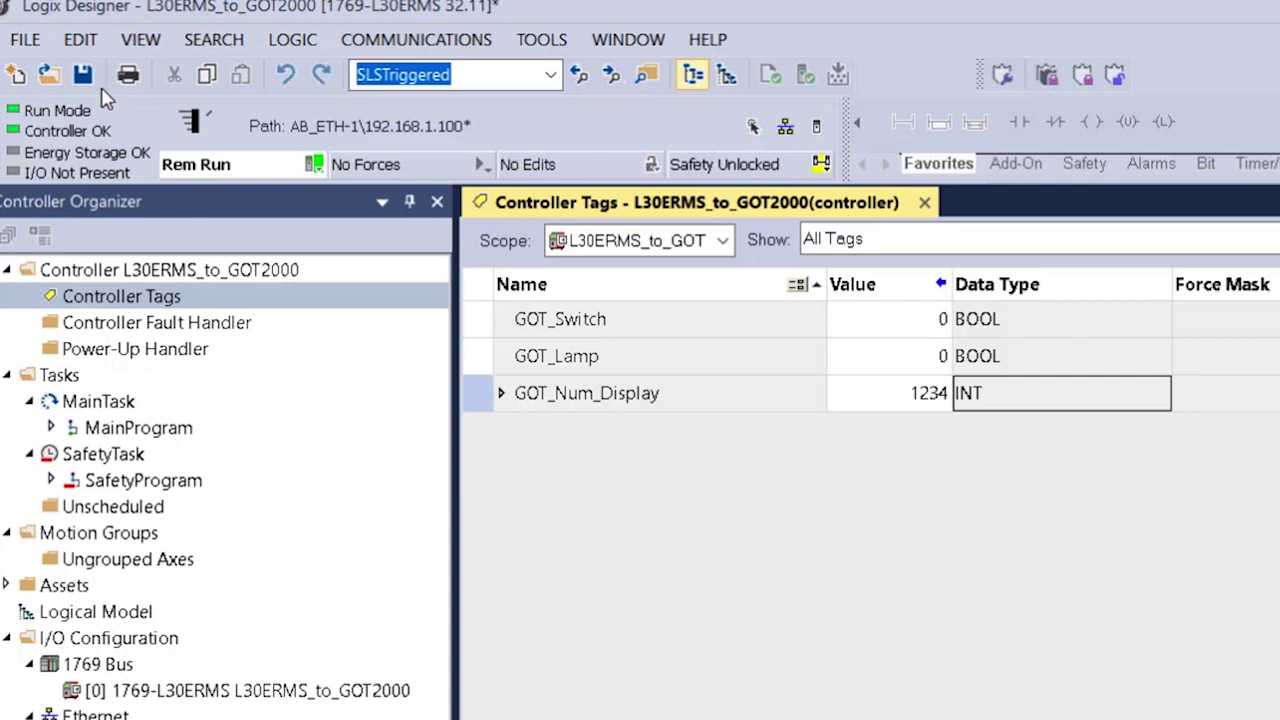
Save the project as Logix Designer XML file L30ERMS_to_GOT2000.L5X on the Desktop
click(30, 42)
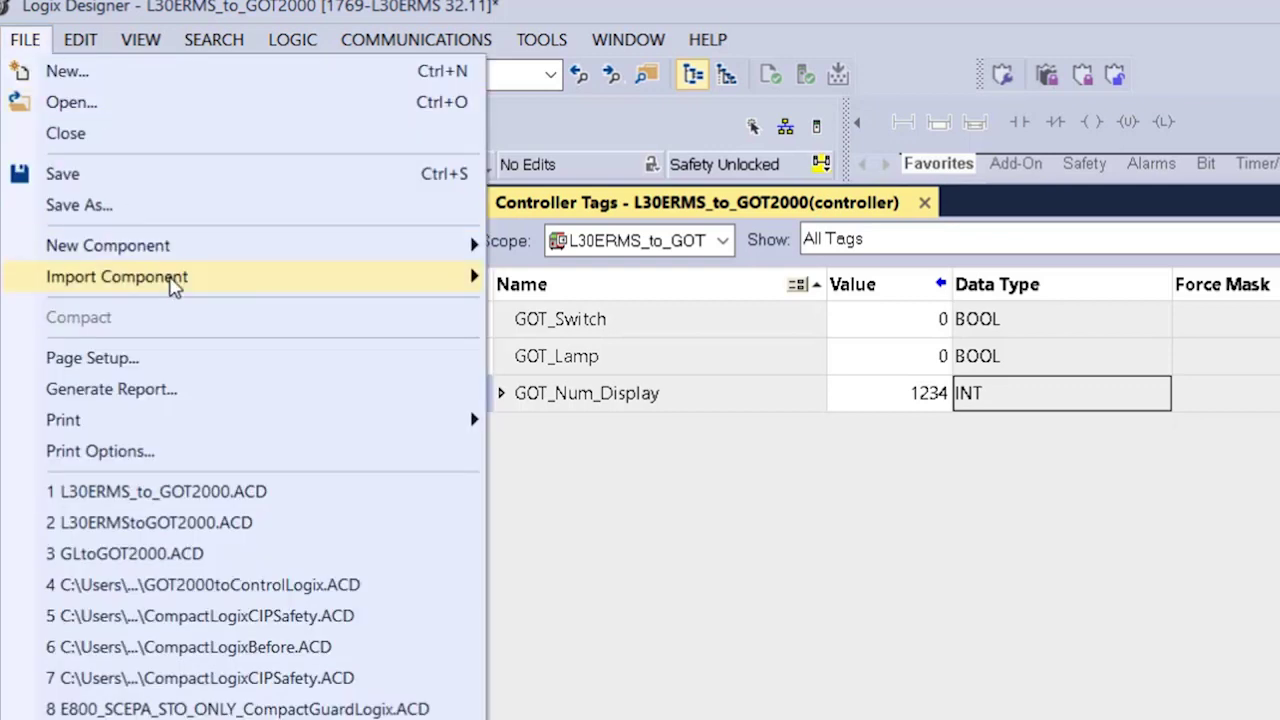
click(104, 207)
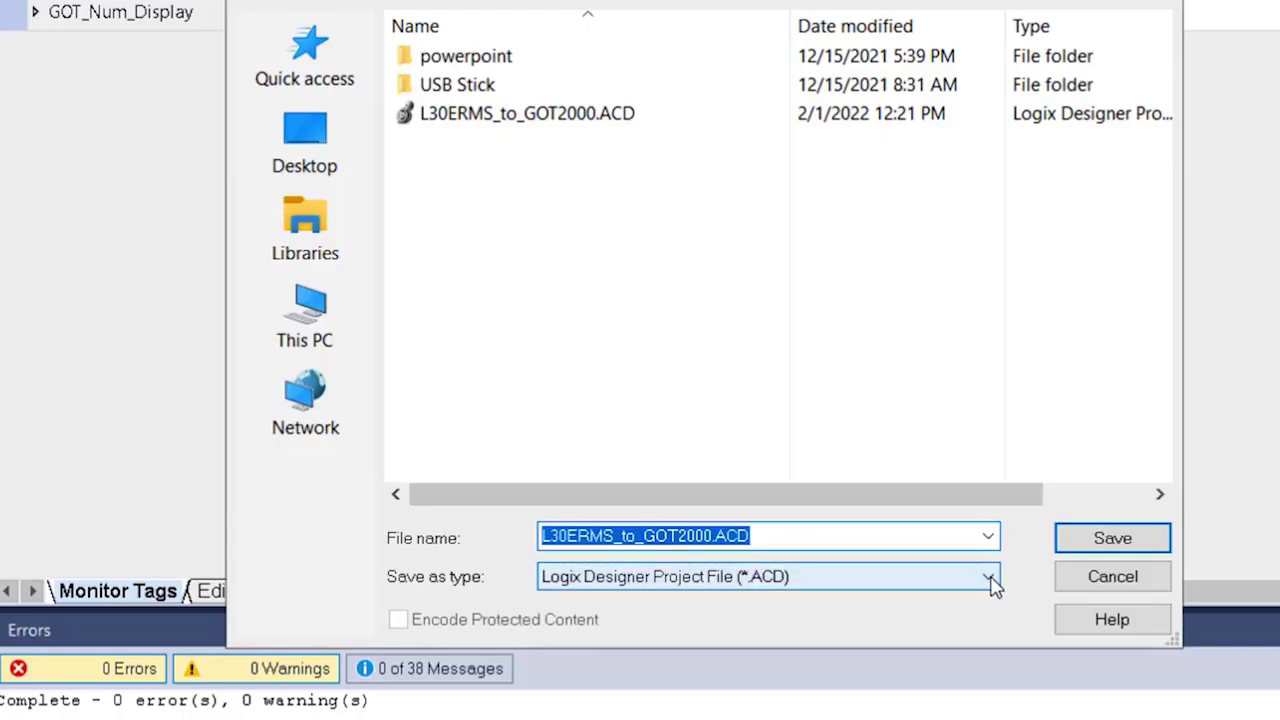
click(988, 578)
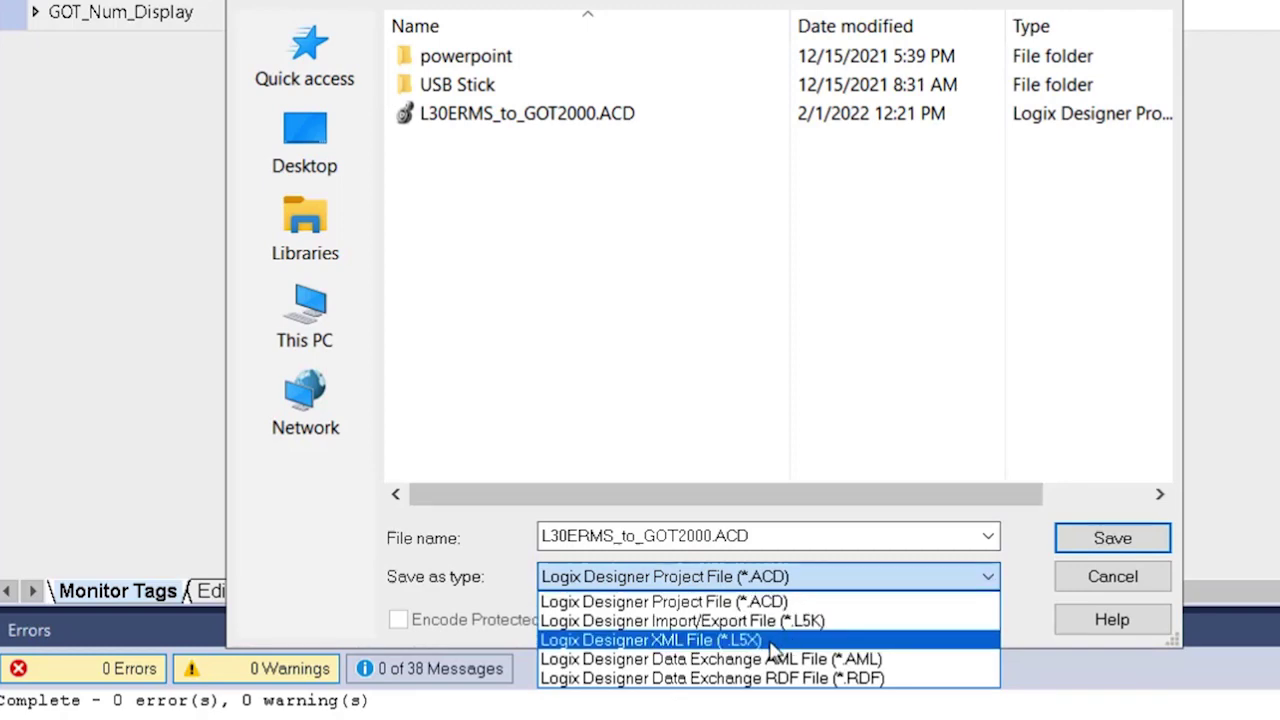
click(730, 639)
click(1128, 541)
click(703, 392)
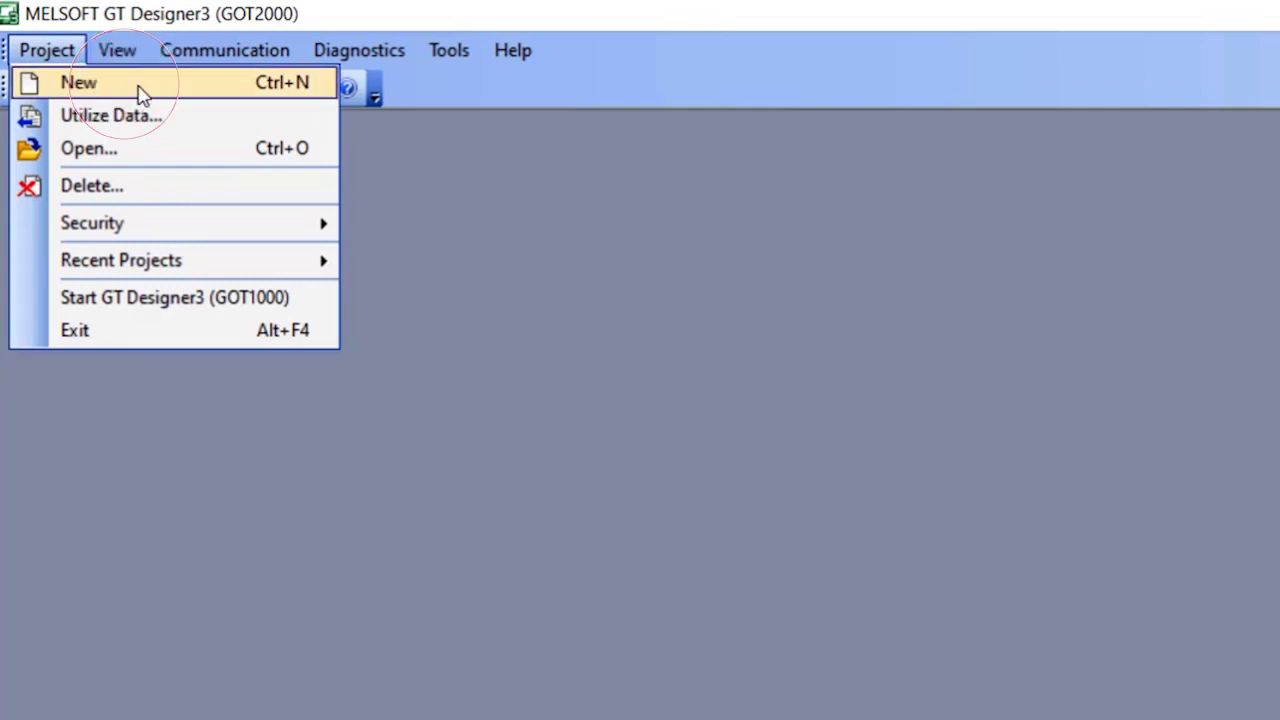
Start the new project wizard and accept the default GOT system settings
click(685, 527)
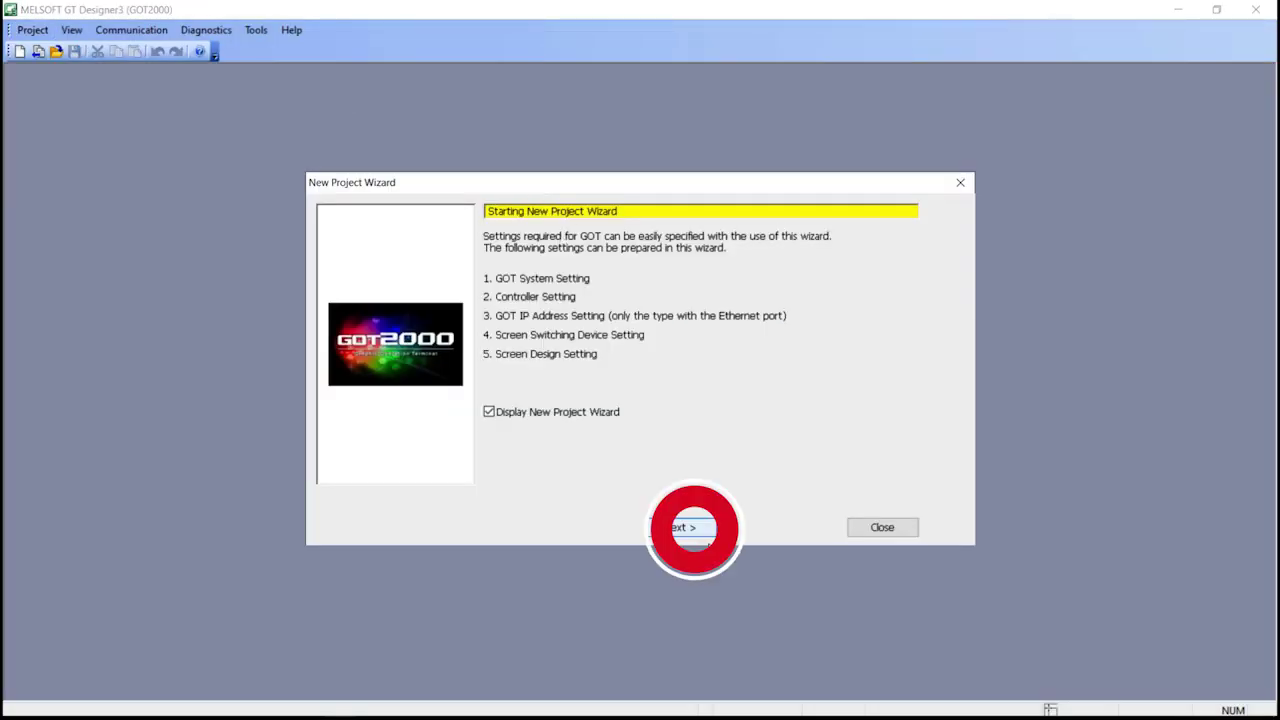
click(808, 643)
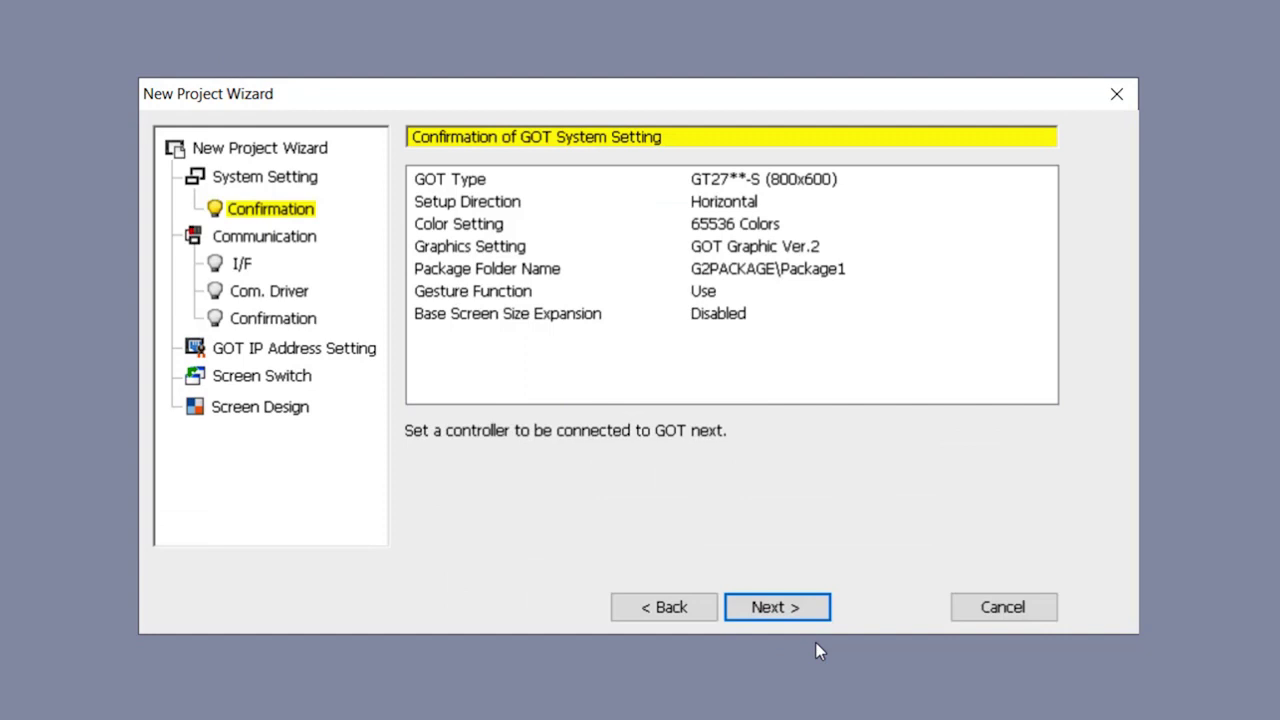
click(808, 606)
click(812, 608)
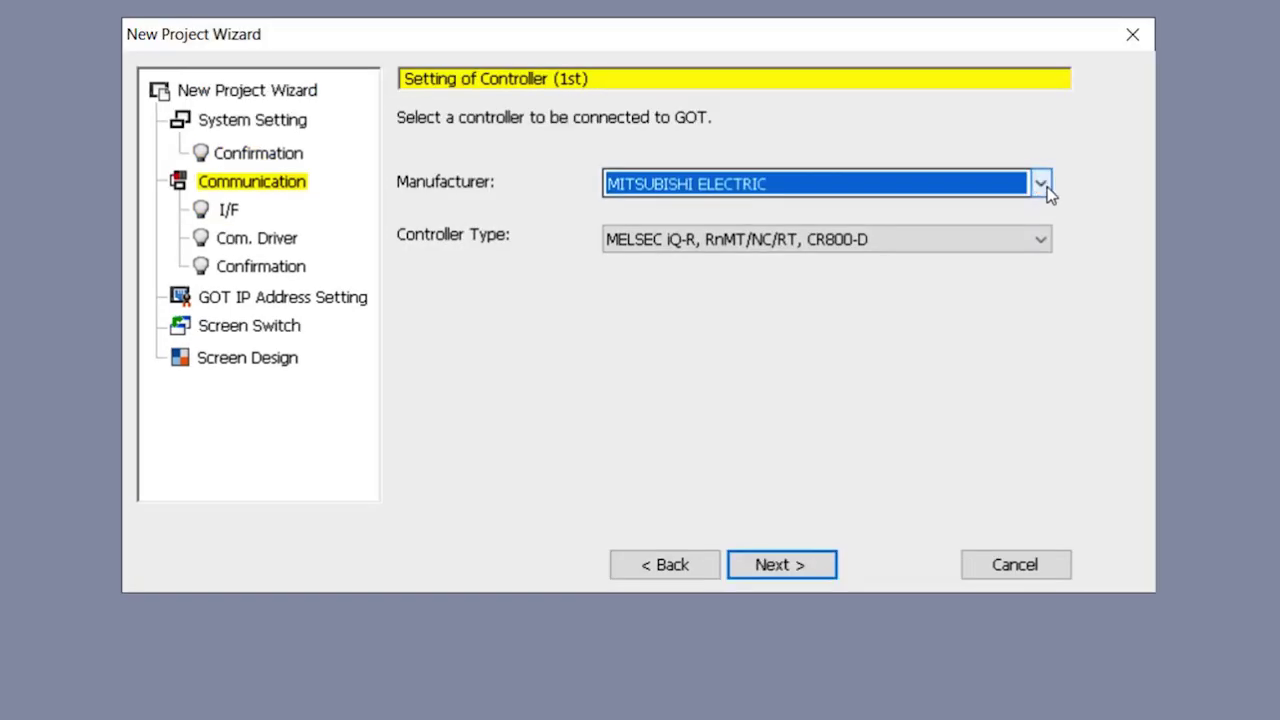
Choose manufacturer AB and controller type AB Control/CompactLogix(Tag)
click(1041, 184)
click(656, 645)
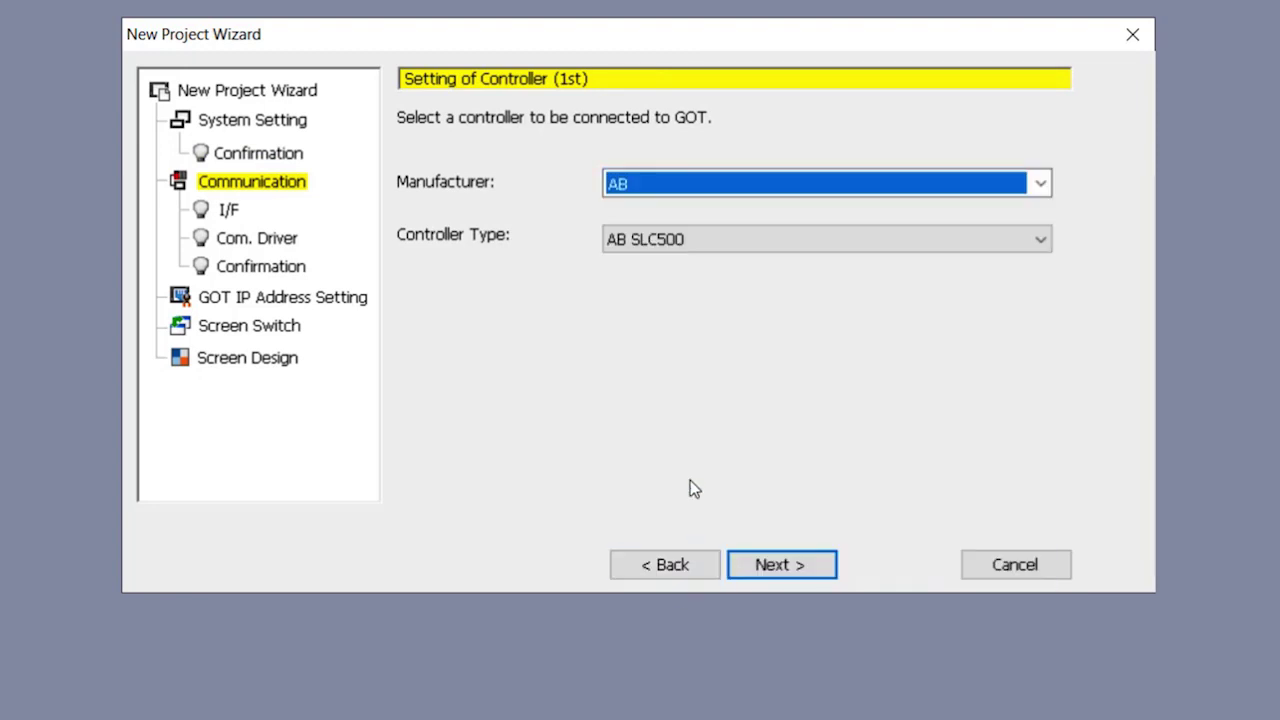
click(731, 236)
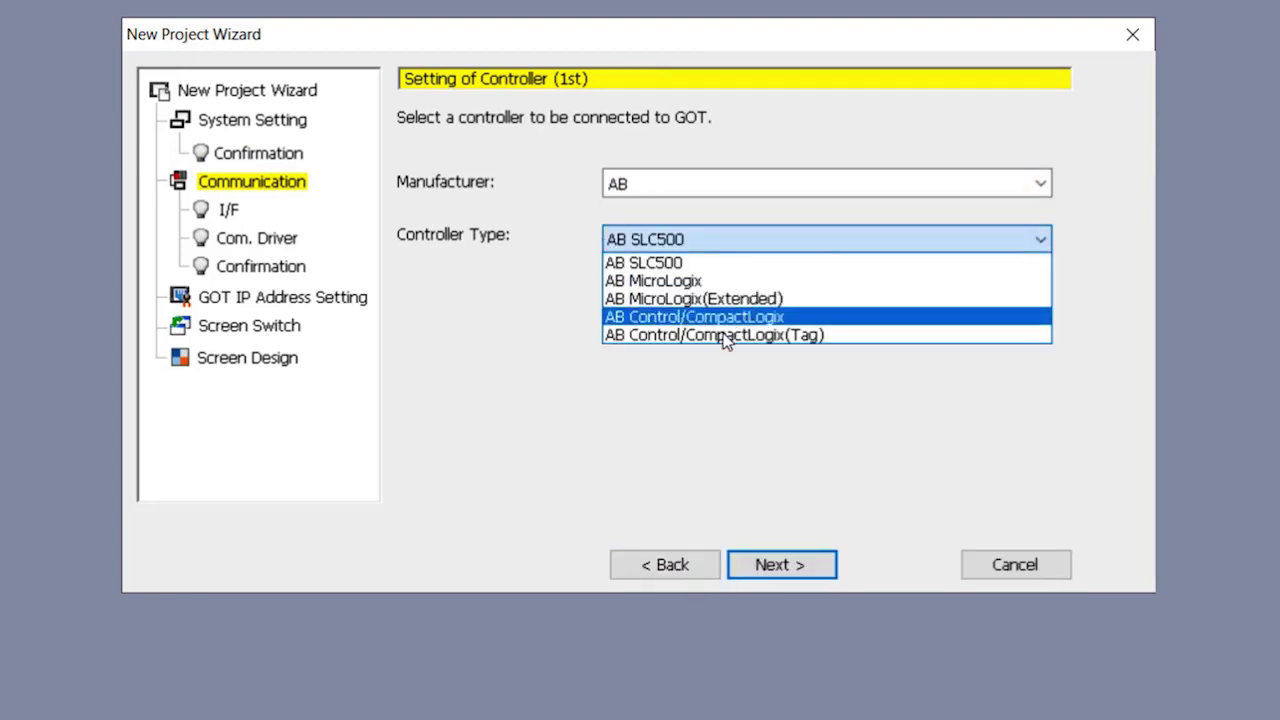
click(844, 338)
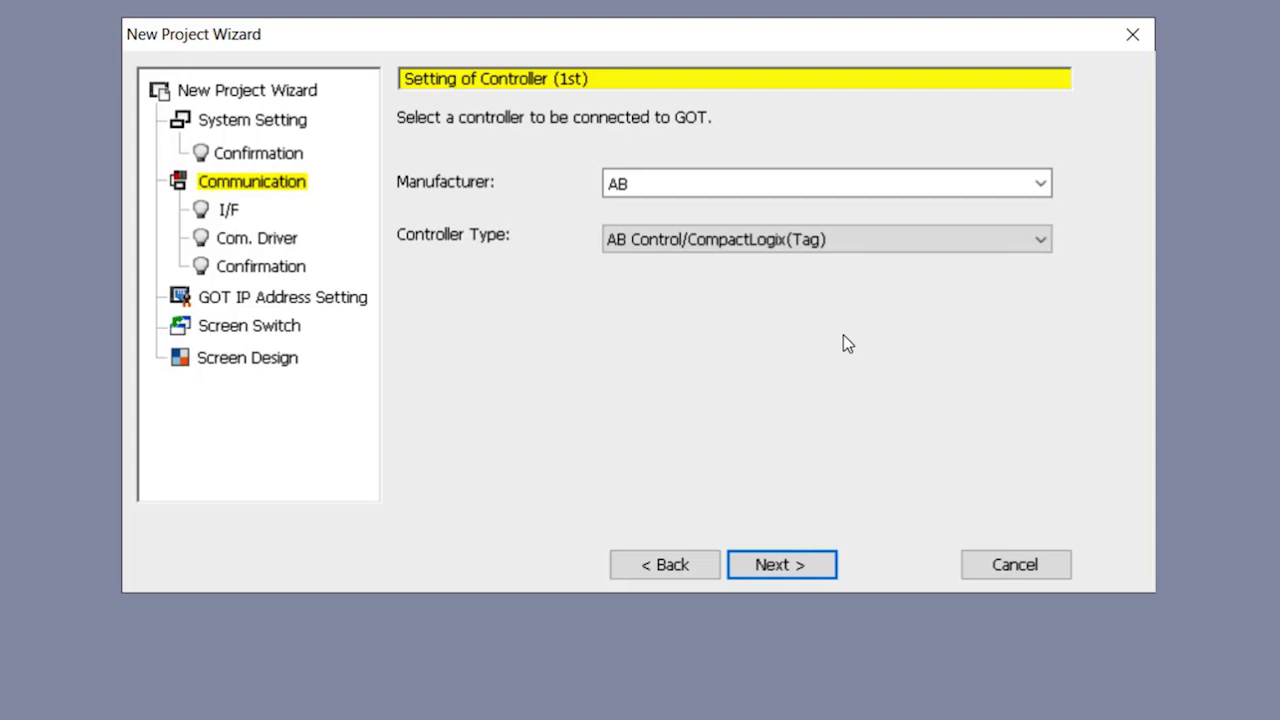
click(808, 564)
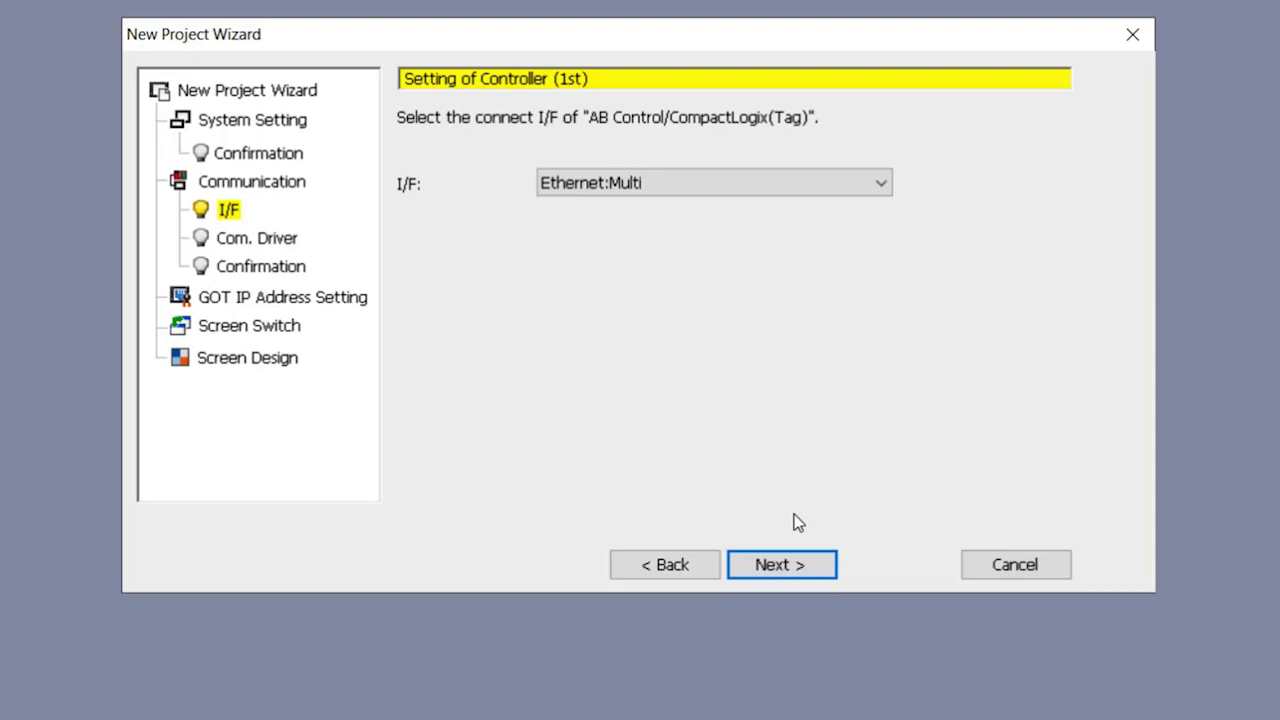
Accept Ethernet:Multi with the EtherNet/IP(AB Tag), Gateway driver and default communication settings
click(808, 566)
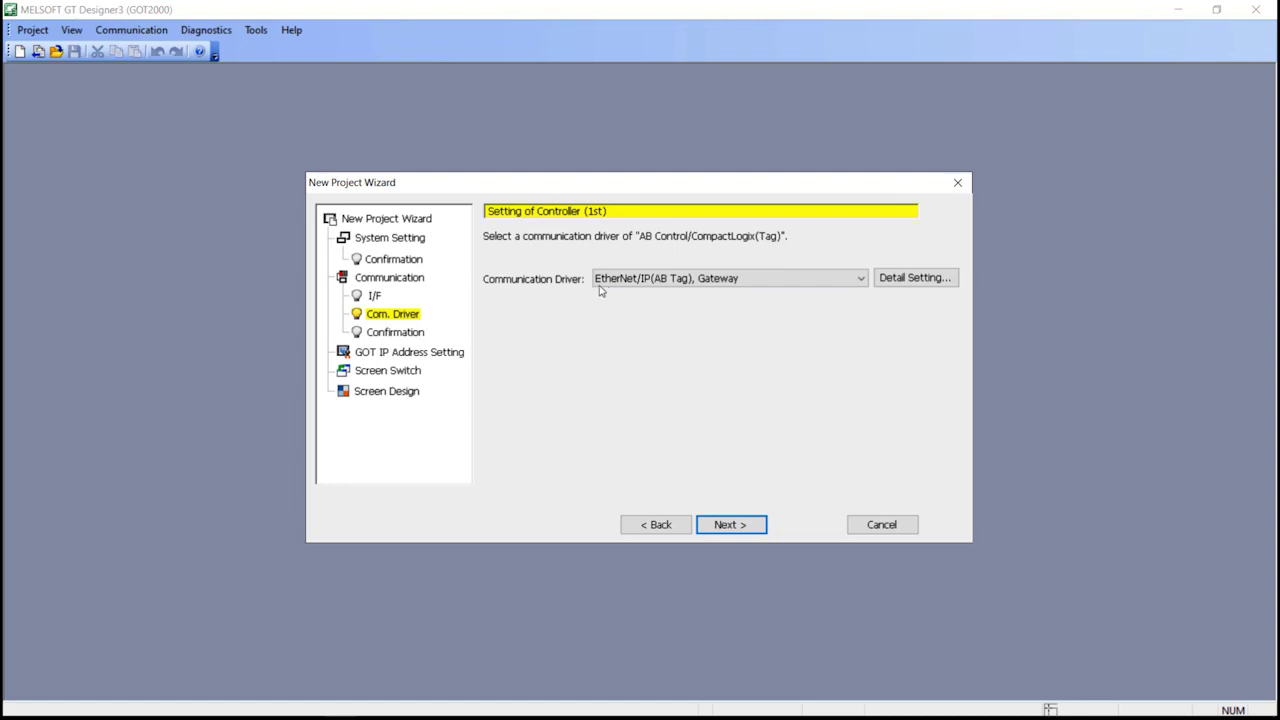
click(756, 527)
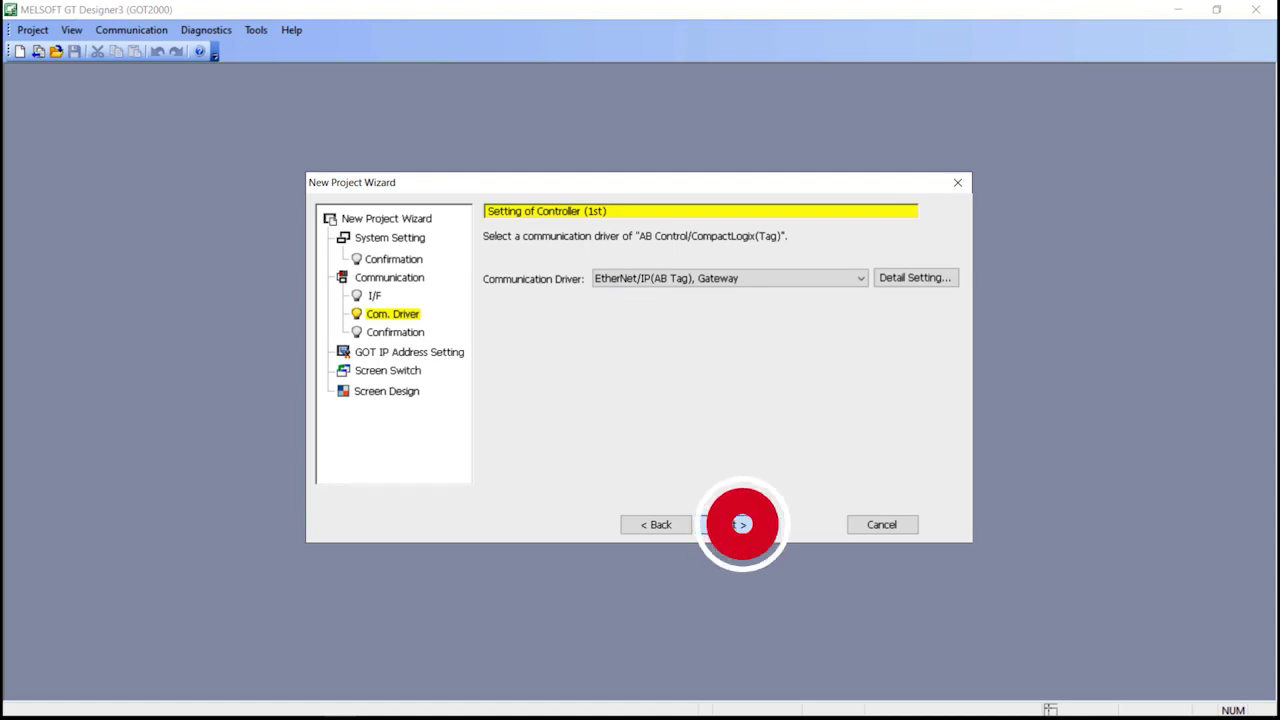
click(748, 527)
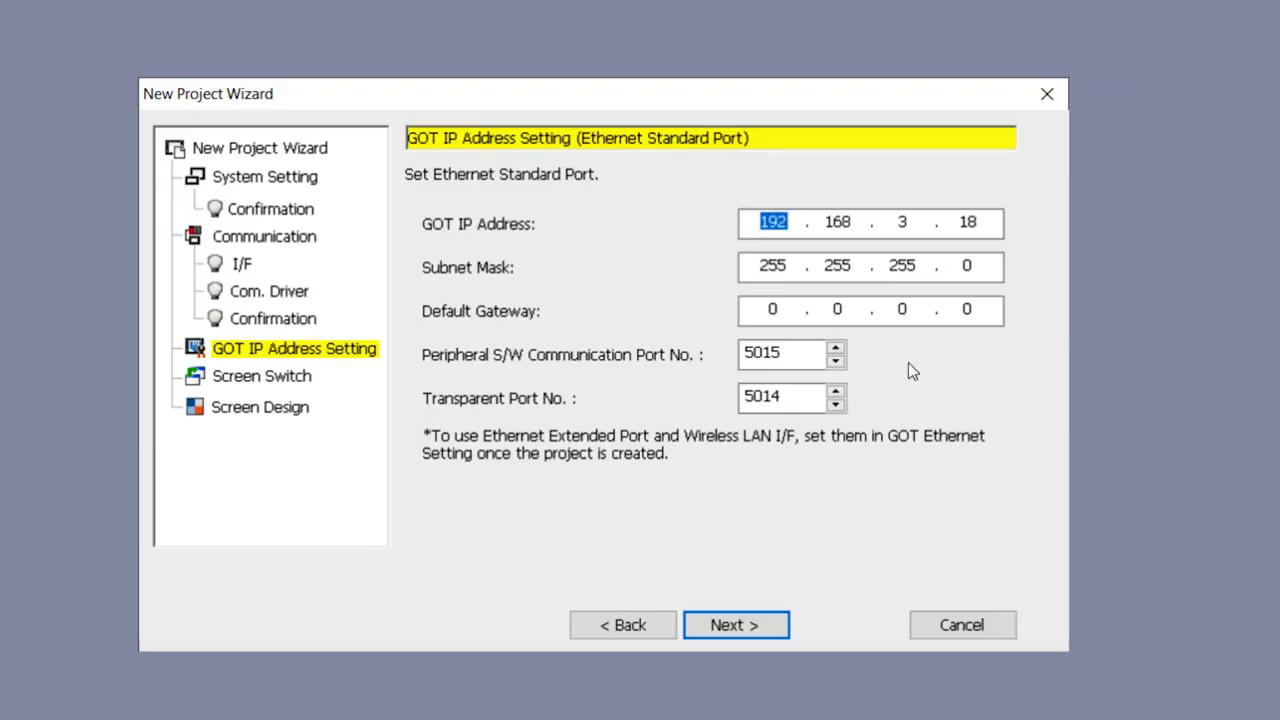
Set the GOT IP third octet to 1, accept screen defaults, and finish
double_click(901, 224)
text(1)
click(730, 527)
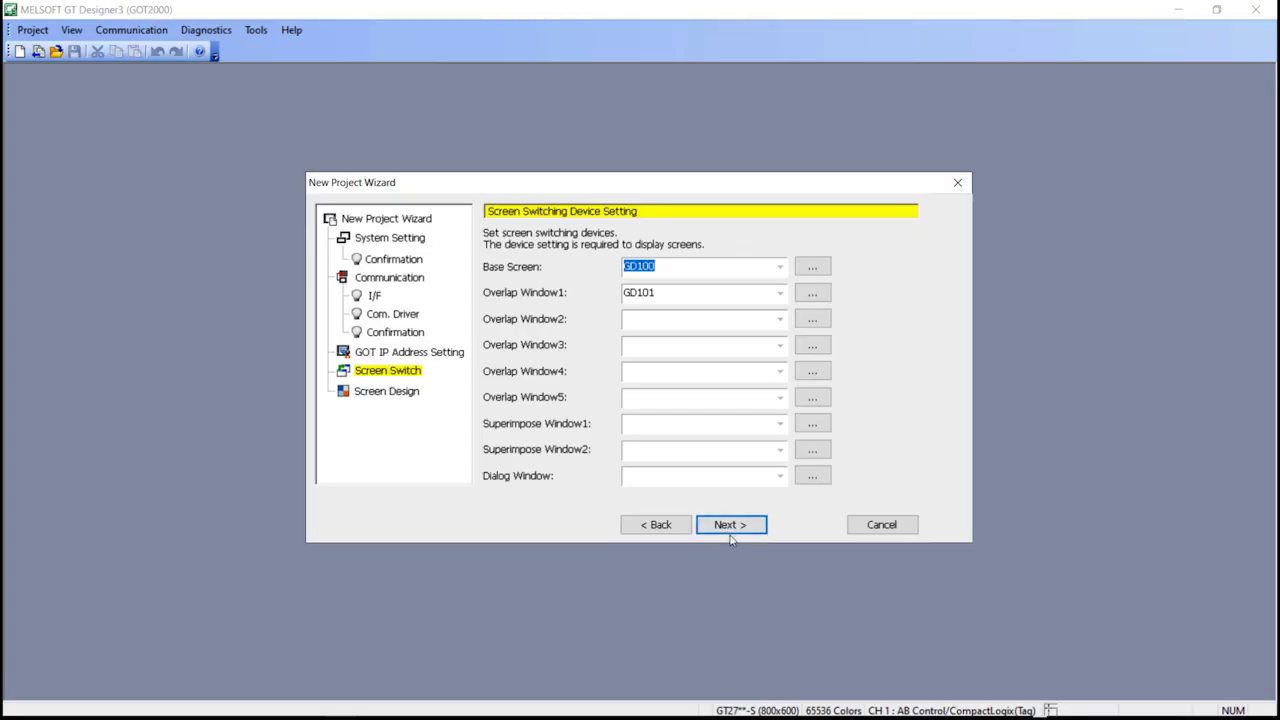
click(743, 524)
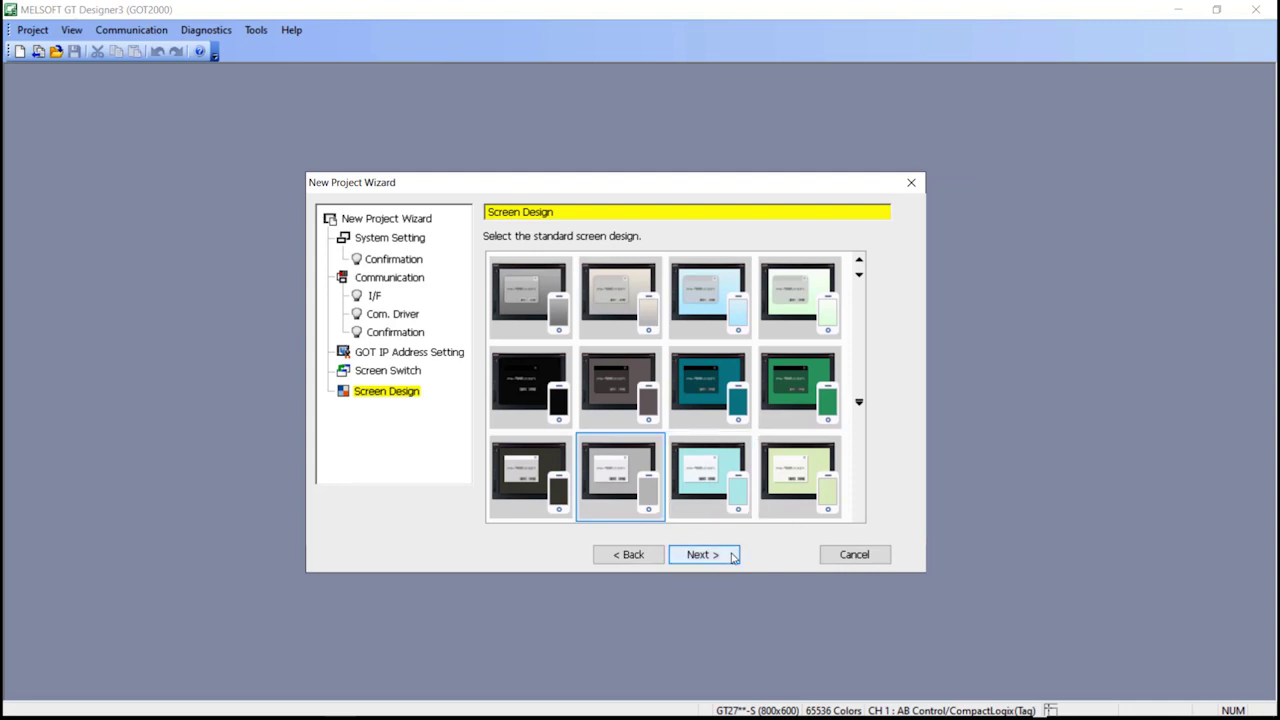
click(729, 565)
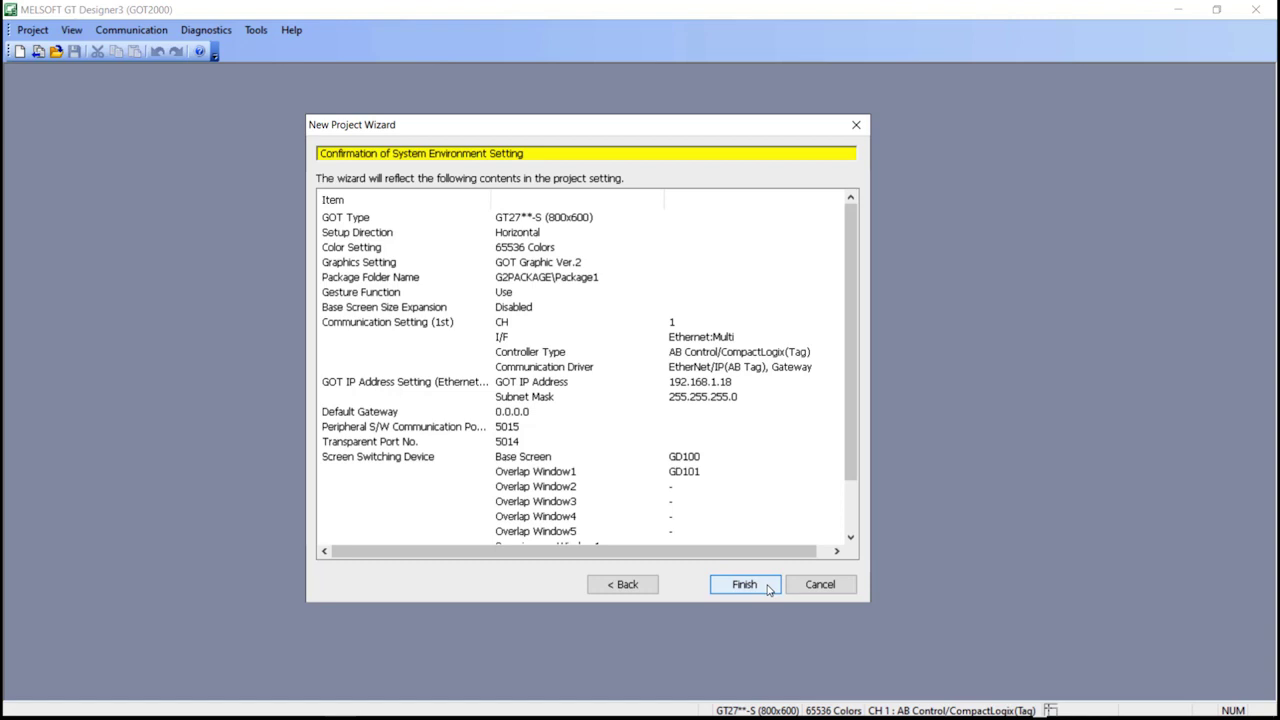
click(773, 585)
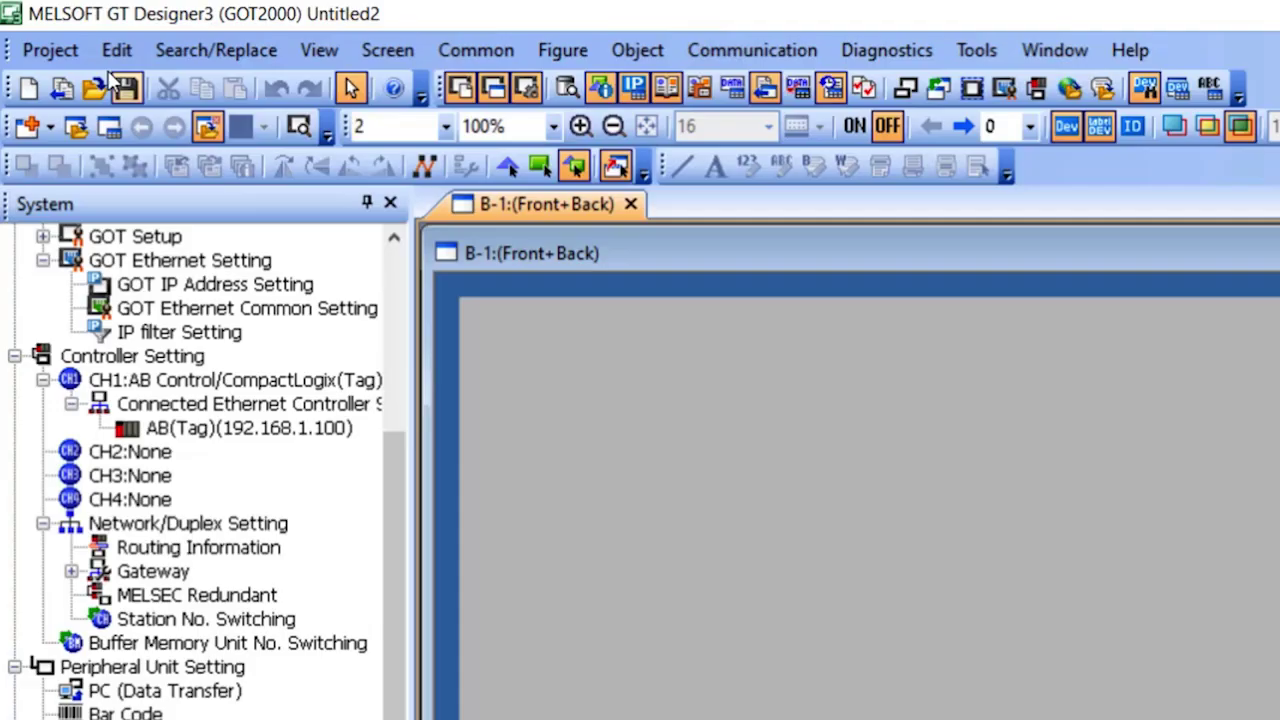
Add AB native tag data from the Desktop file L30ERMS_to_GOT2000.L5X
click(46, 33)
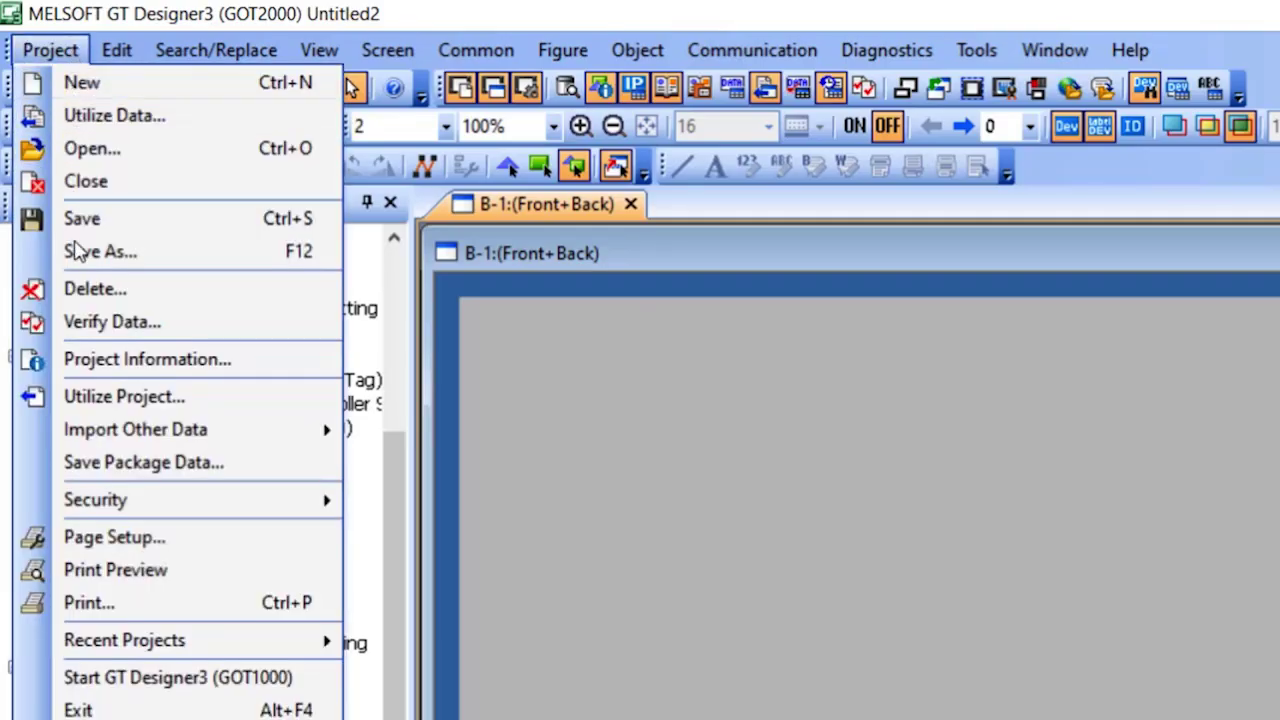
mouse_move(136, 429)
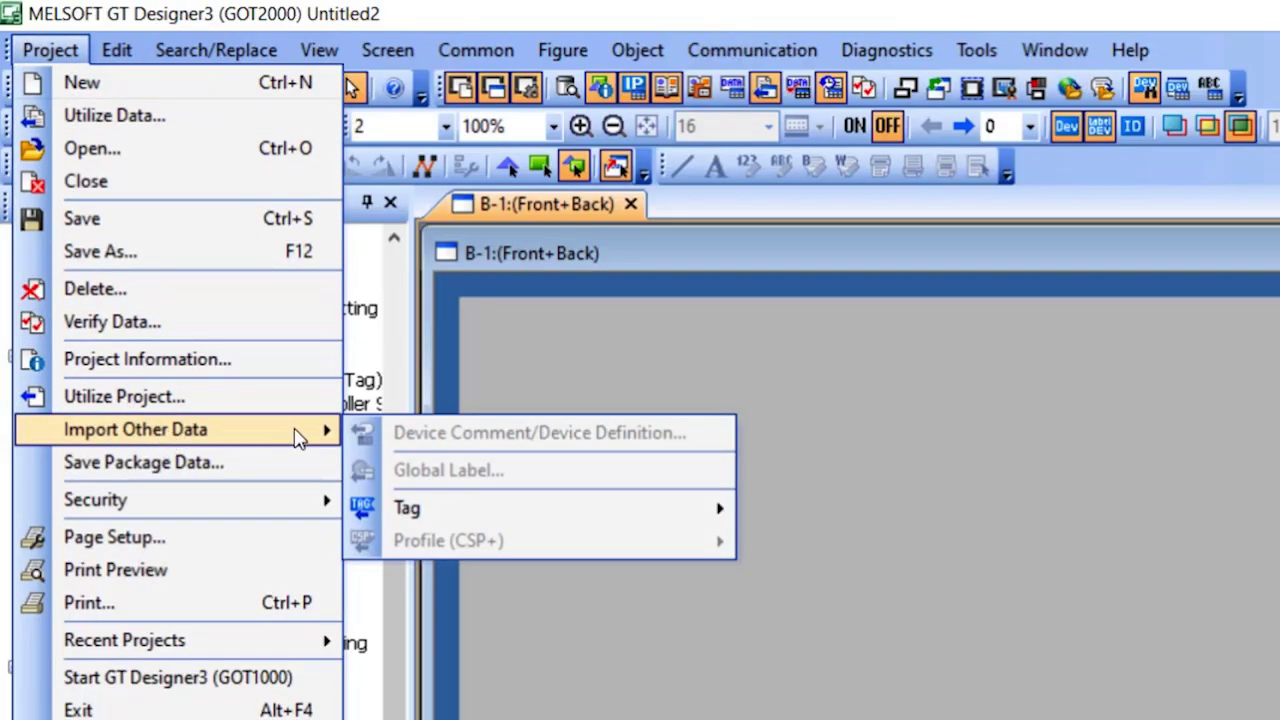
mouse_move(540, 508)
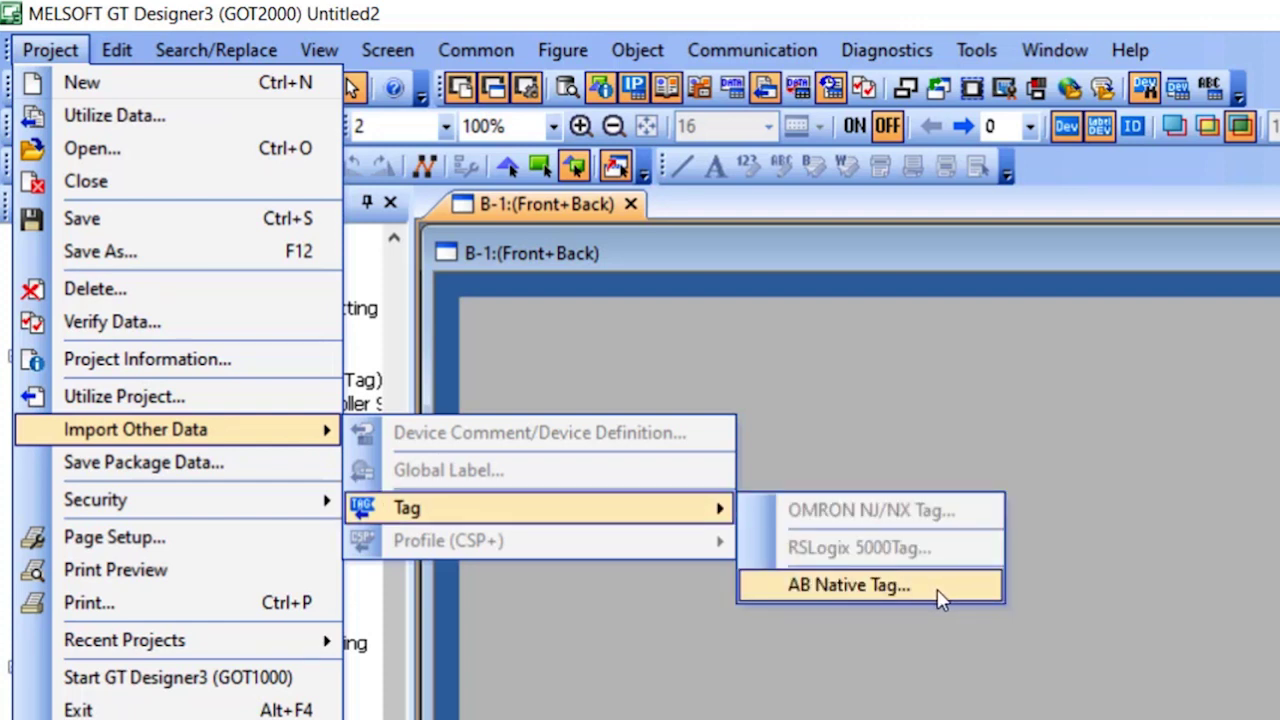
click(940, 597)
click(866, 237)
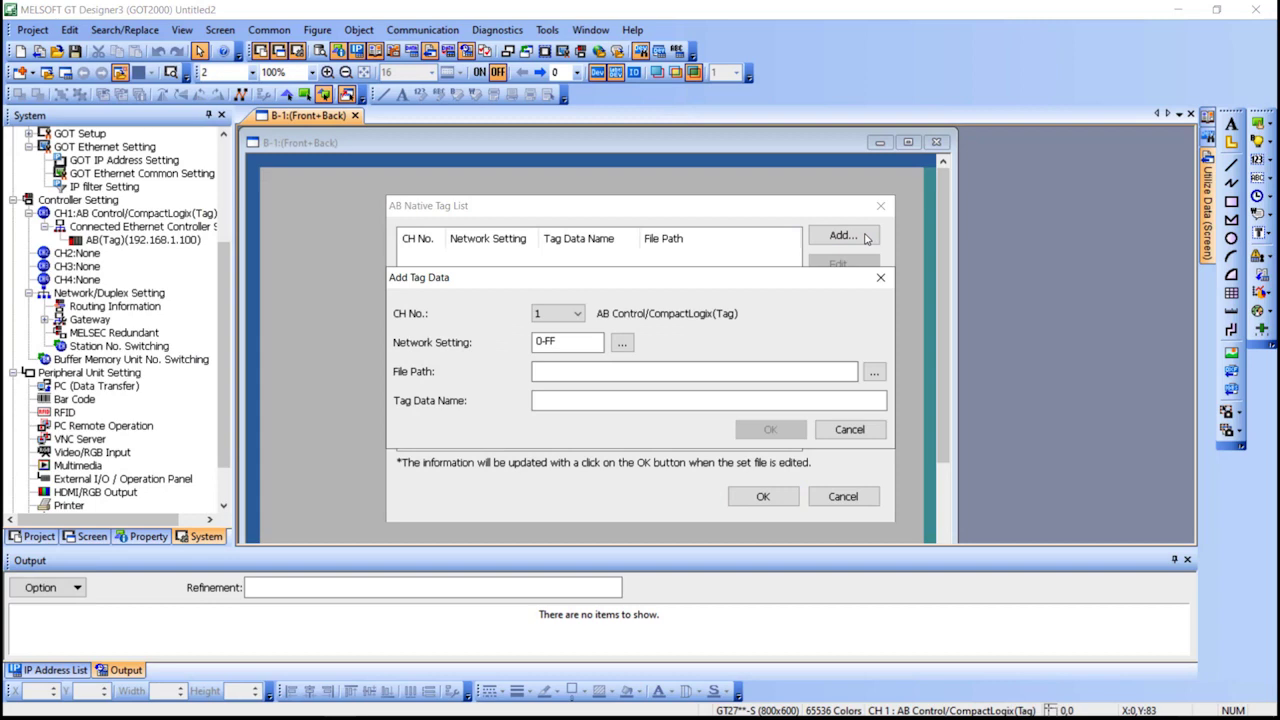
click(875, 372)
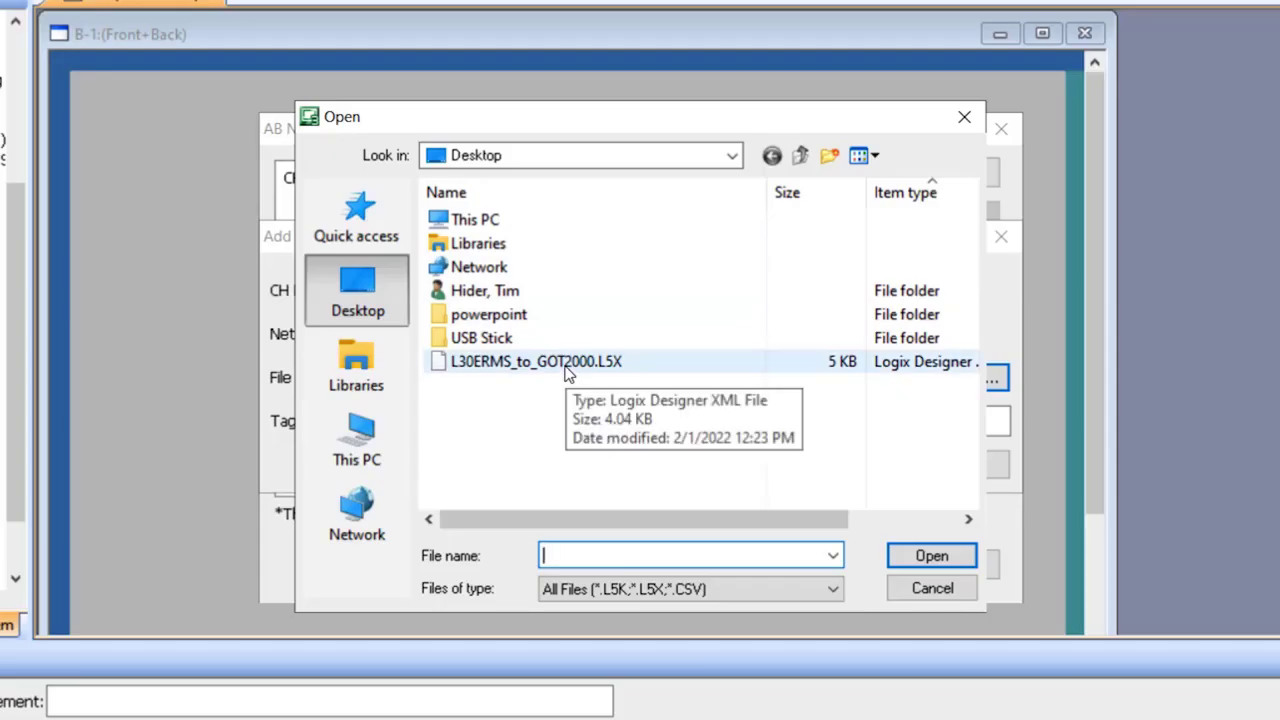
click(615, 362)
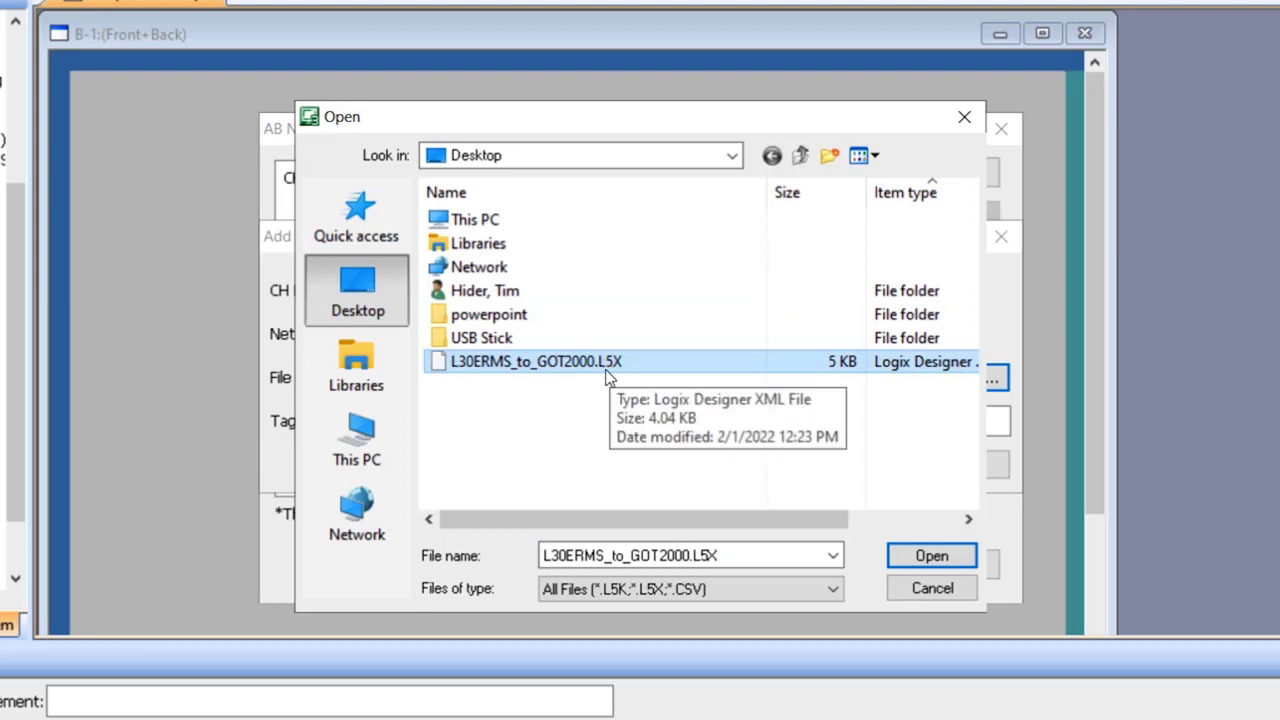
click(952, 557)
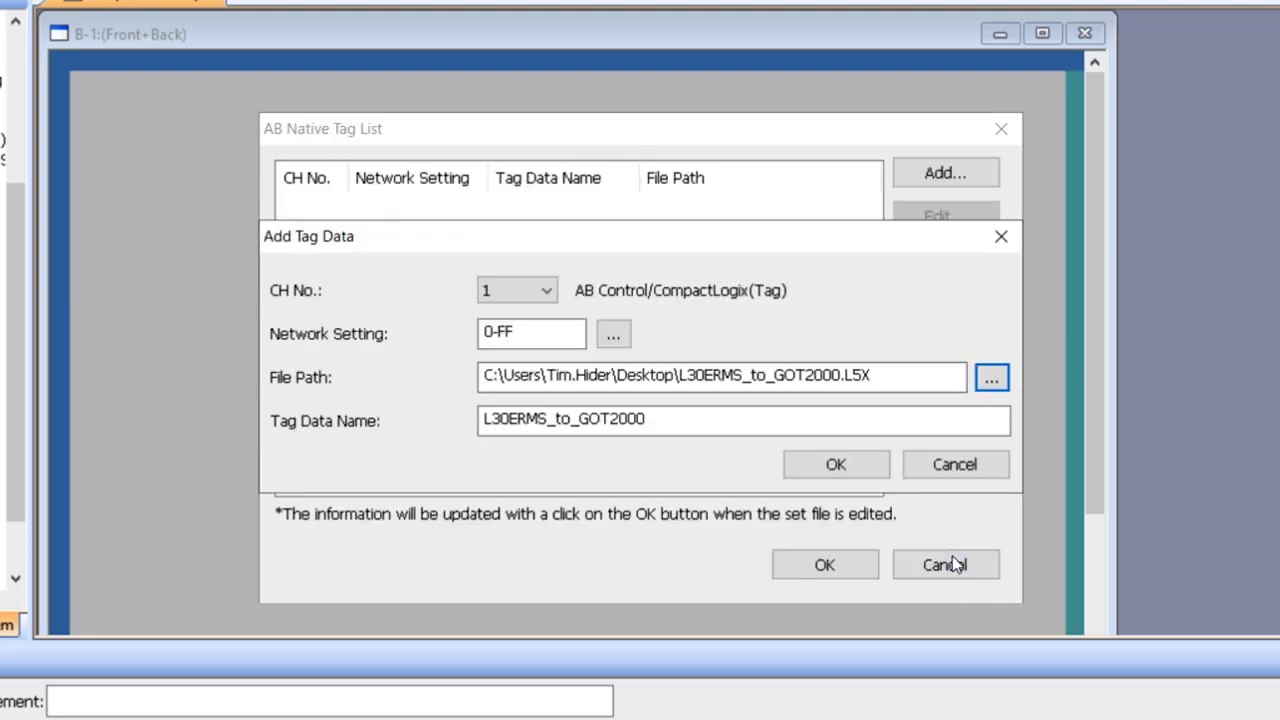
click(871, 464)
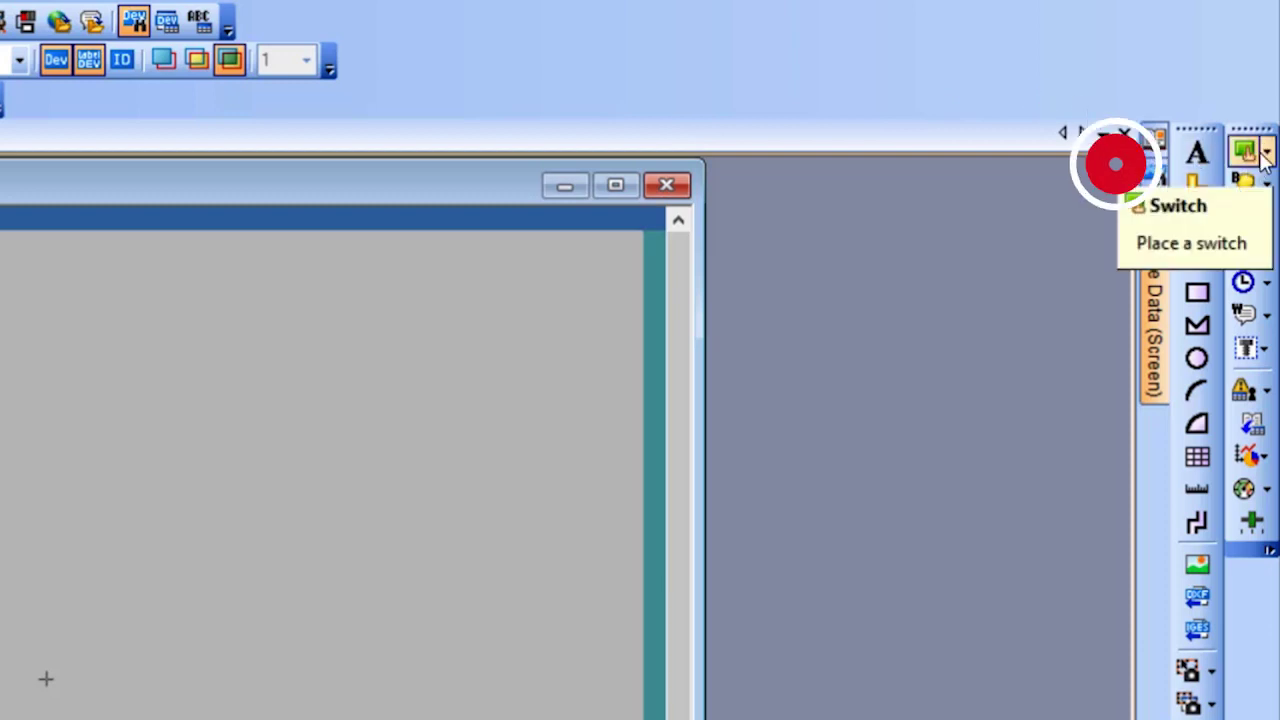
Draw a switch with a momentary bit action on the AB native tag GOT_Switch
click(1248, 152)
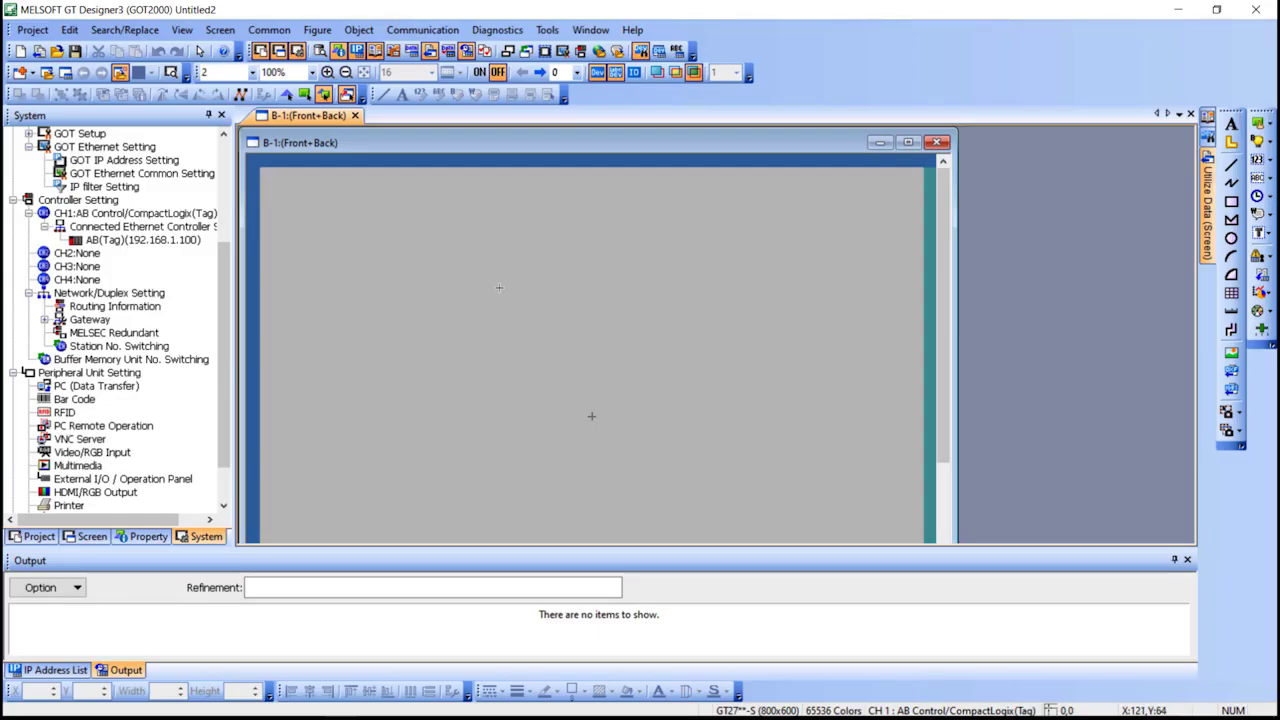
drag(360, 220, 483, 286)
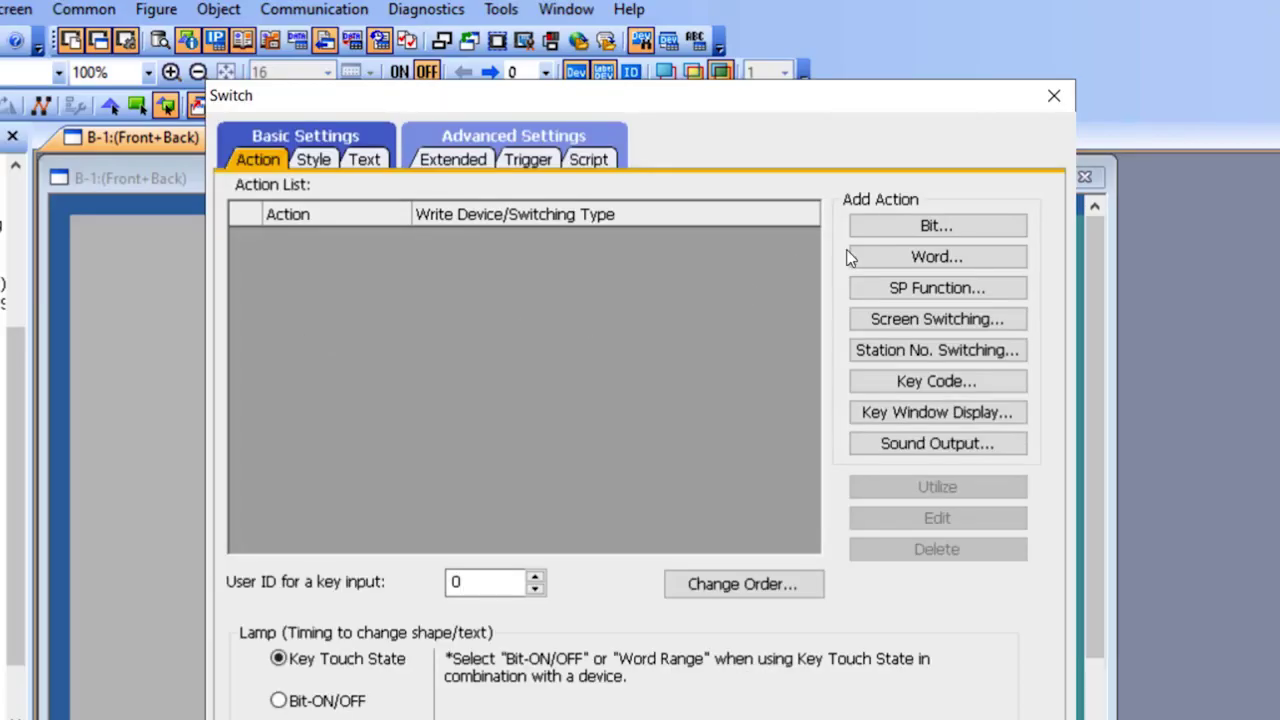
click(980, 229)
click(870, 447)
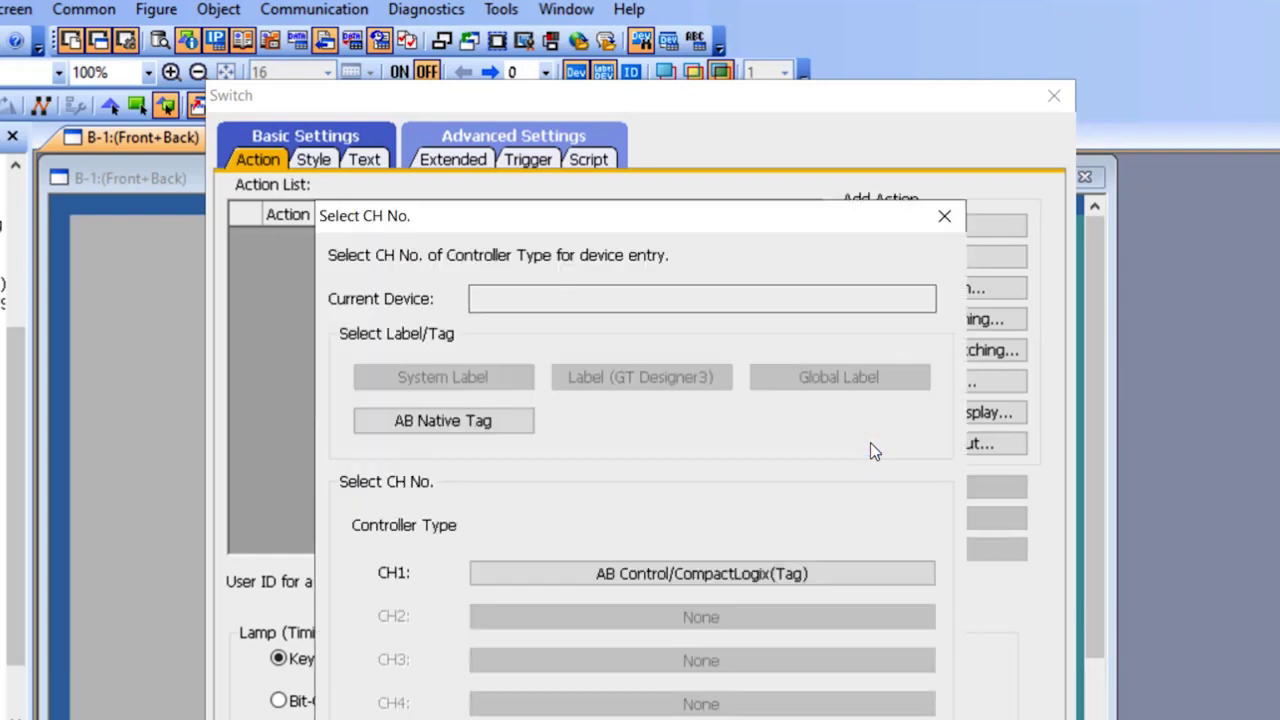
click(506, 421)
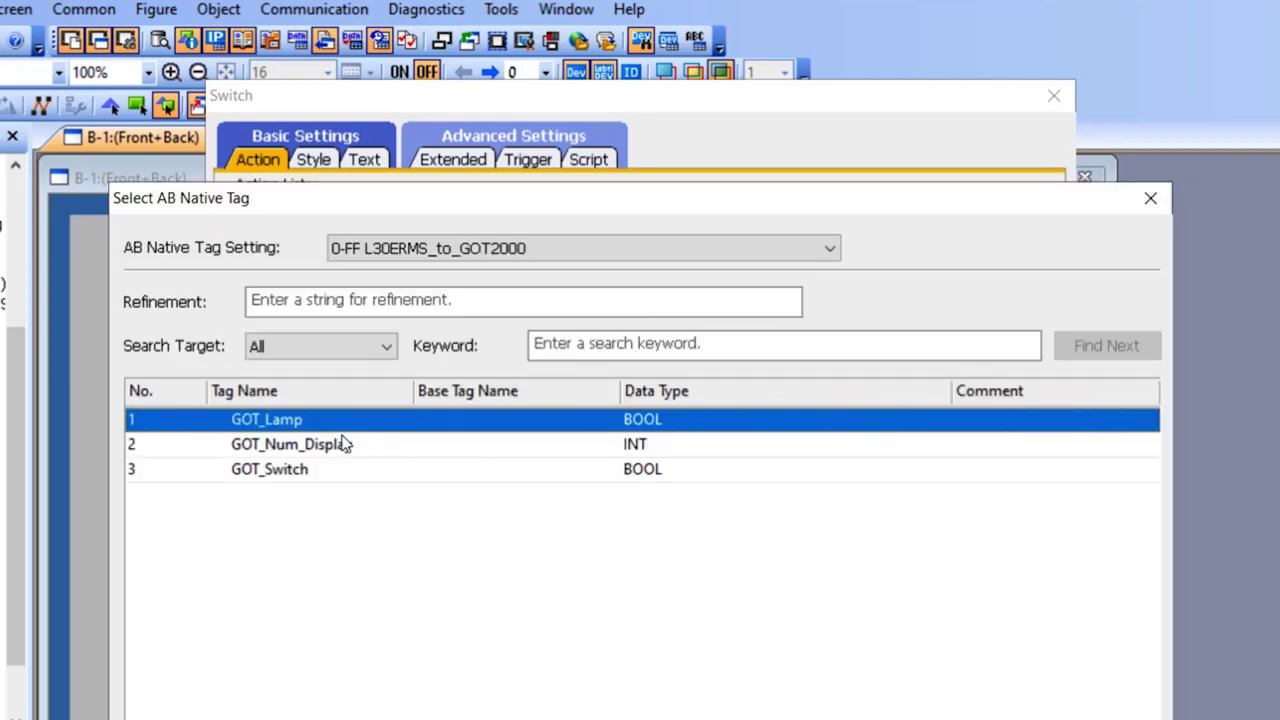
click(314, 473)
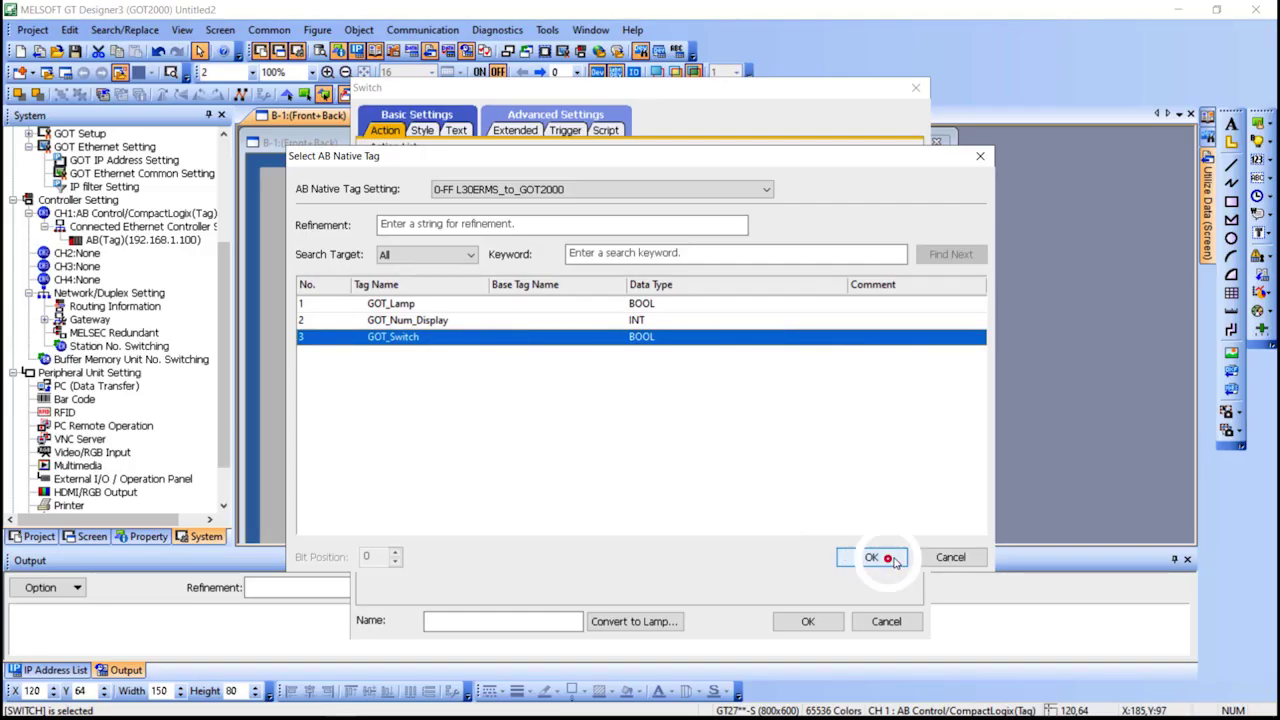
click(886, 555)
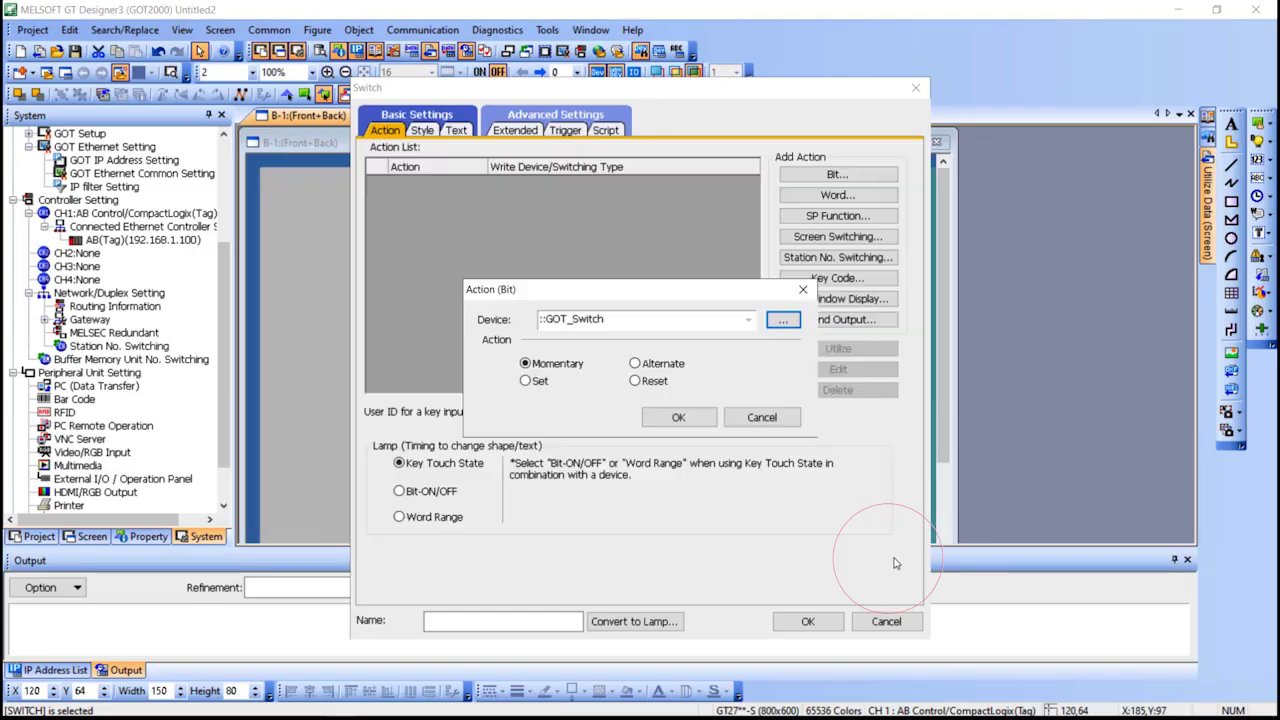
click(668, 415)
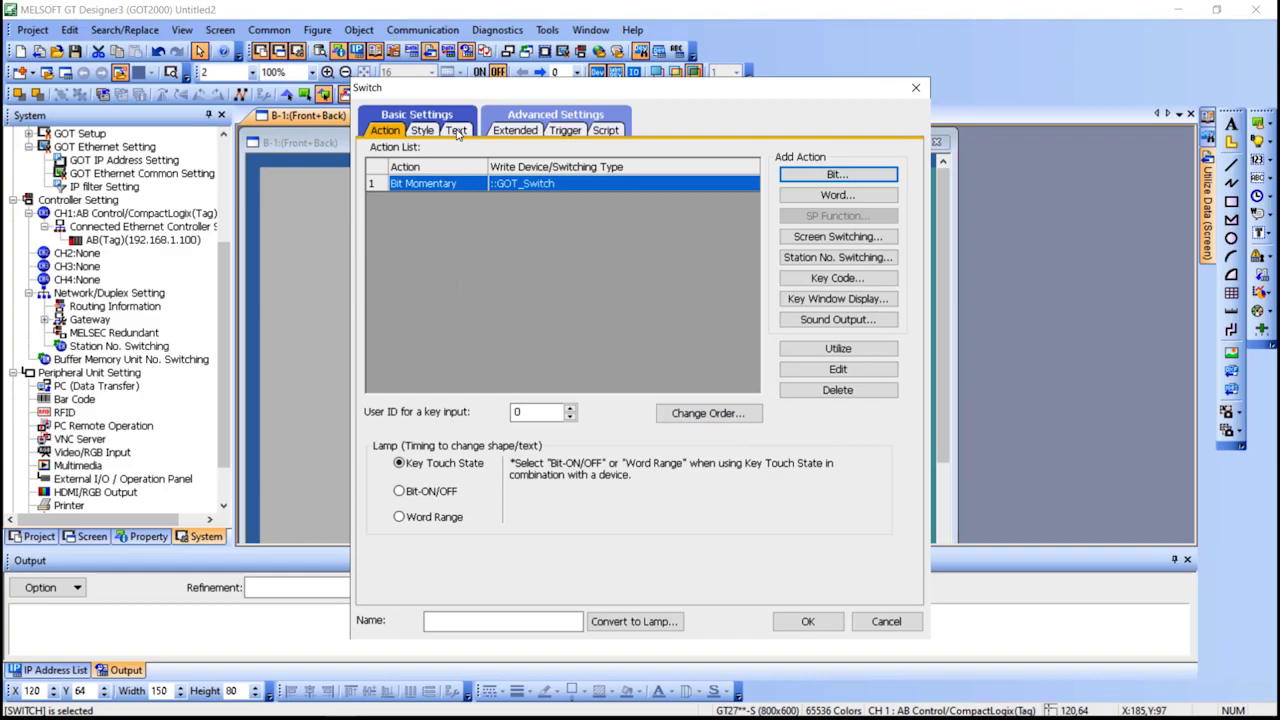
Label the switch 'Switch' and apply its settings
click(461, 130)
click(736, 380)
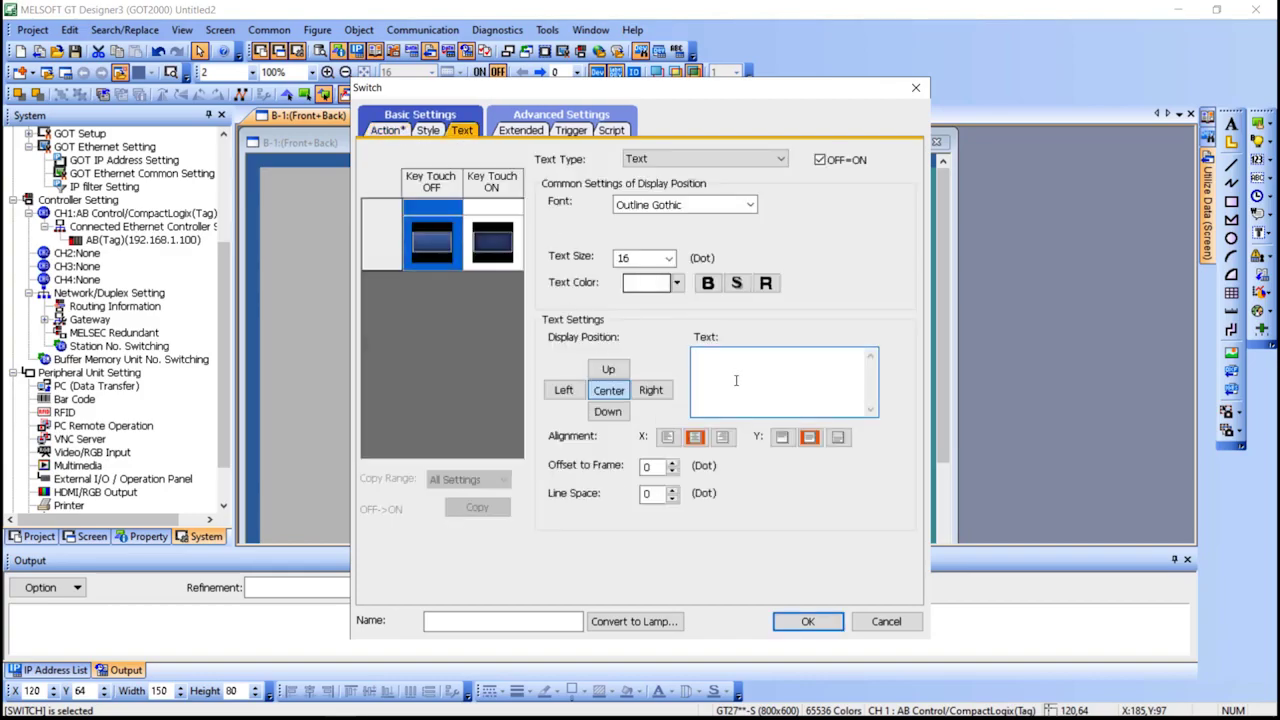
text(Switch)
click(908, 714)
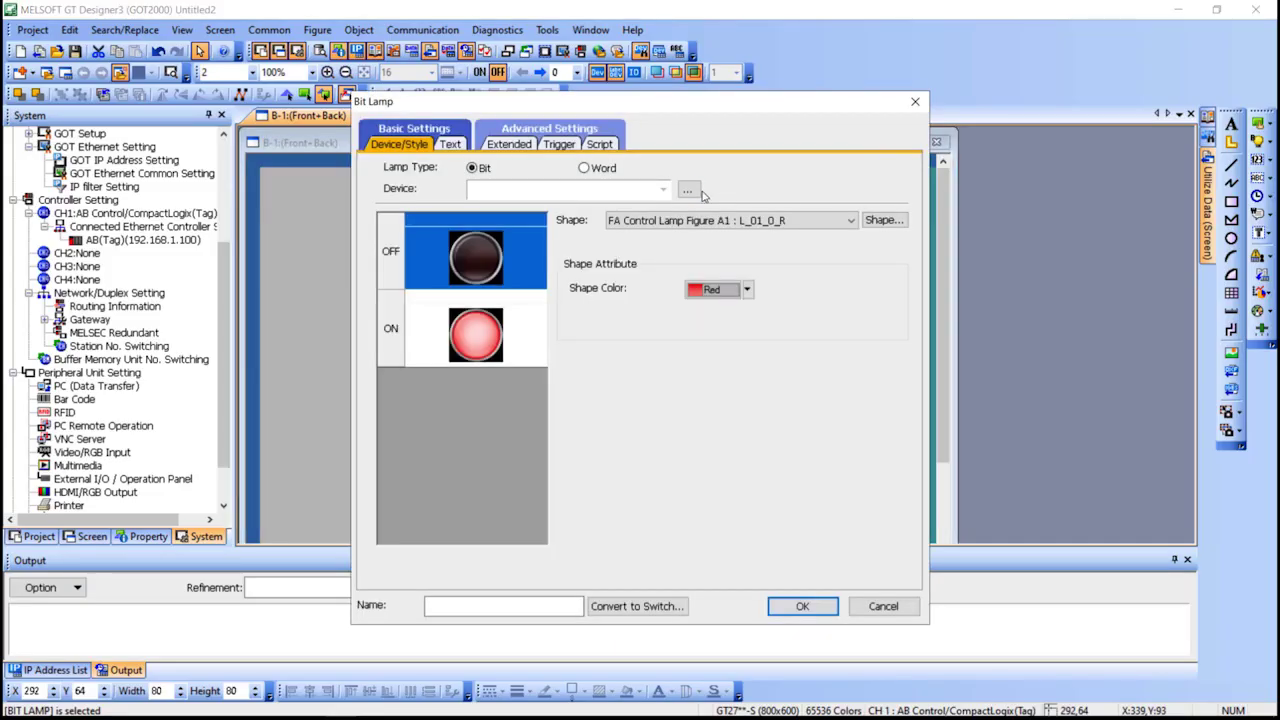
Bind the lamp to GOT_Lamp and the numeric input field to GOT_Num_Display
click(693, 192)
click(556, 305)
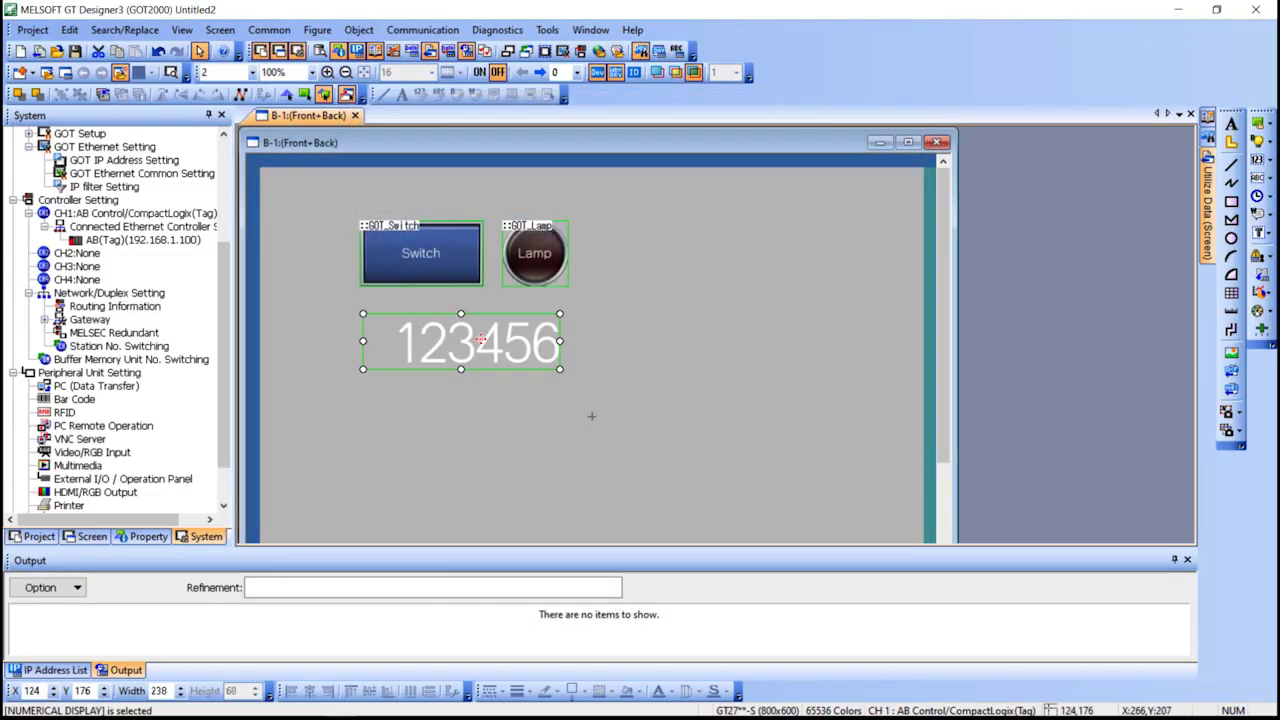
double_click(460, 340)
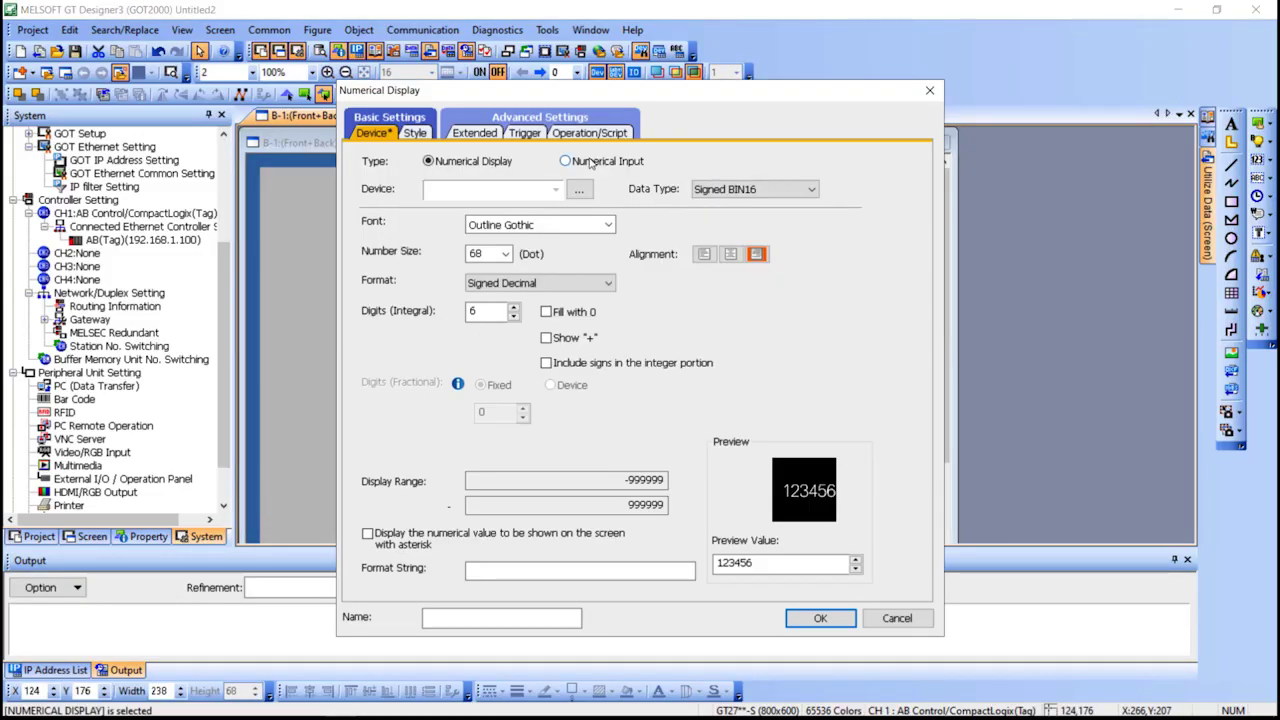
click(565, 161)
click(580, 190)
click(409, 325)
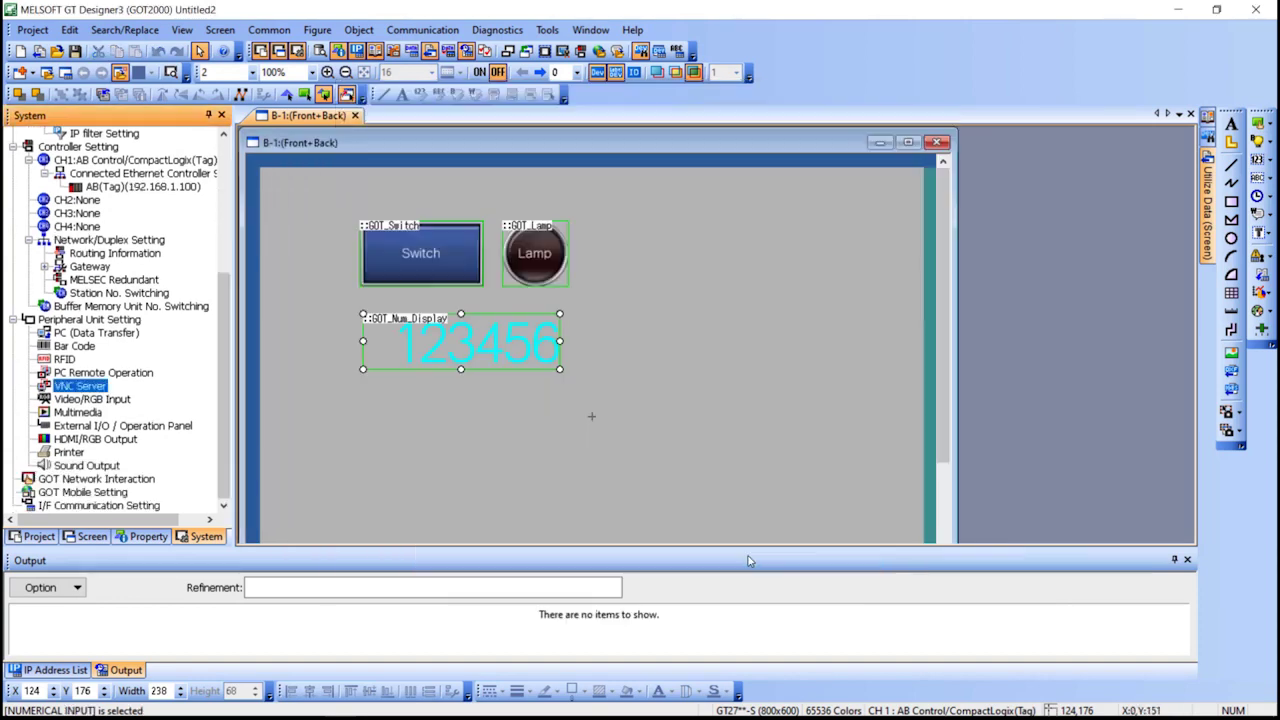
click(450, 28)
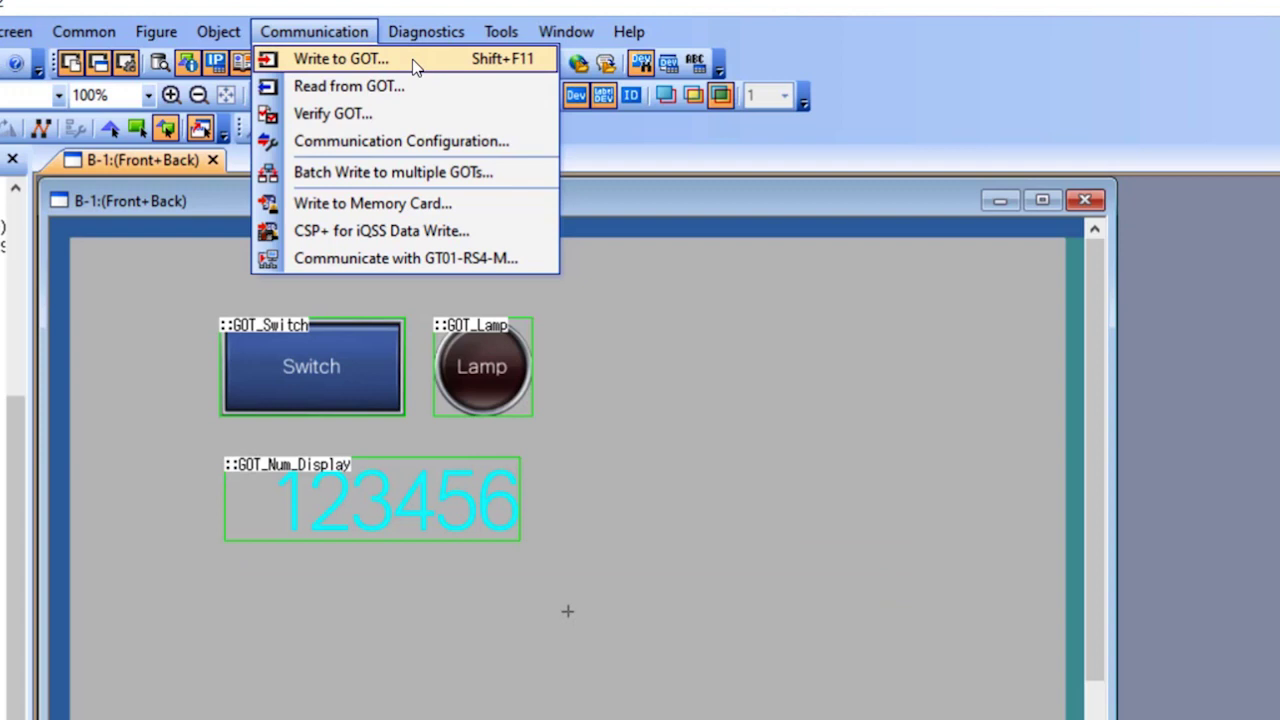
Write the package data to the GOT over Ethernet and acknowledge completion
click(415, 60)
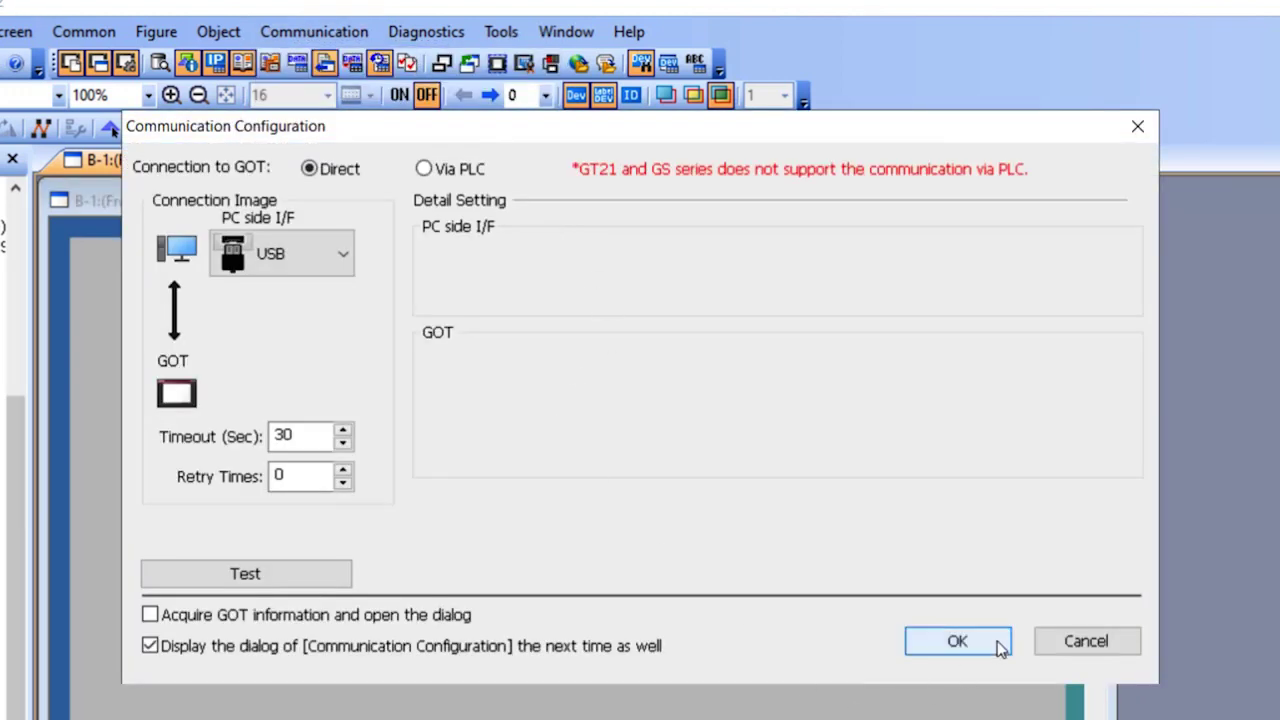
click(343, 254)
click(320, 342)
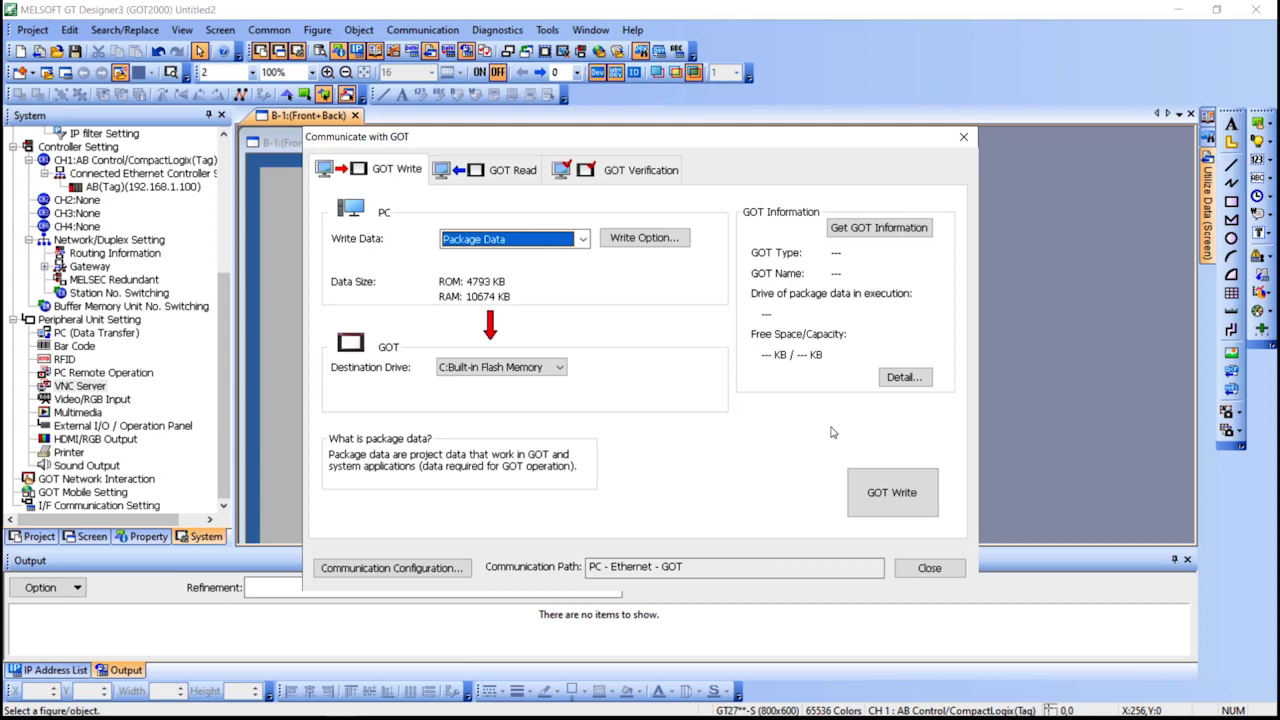
click(909, 487)
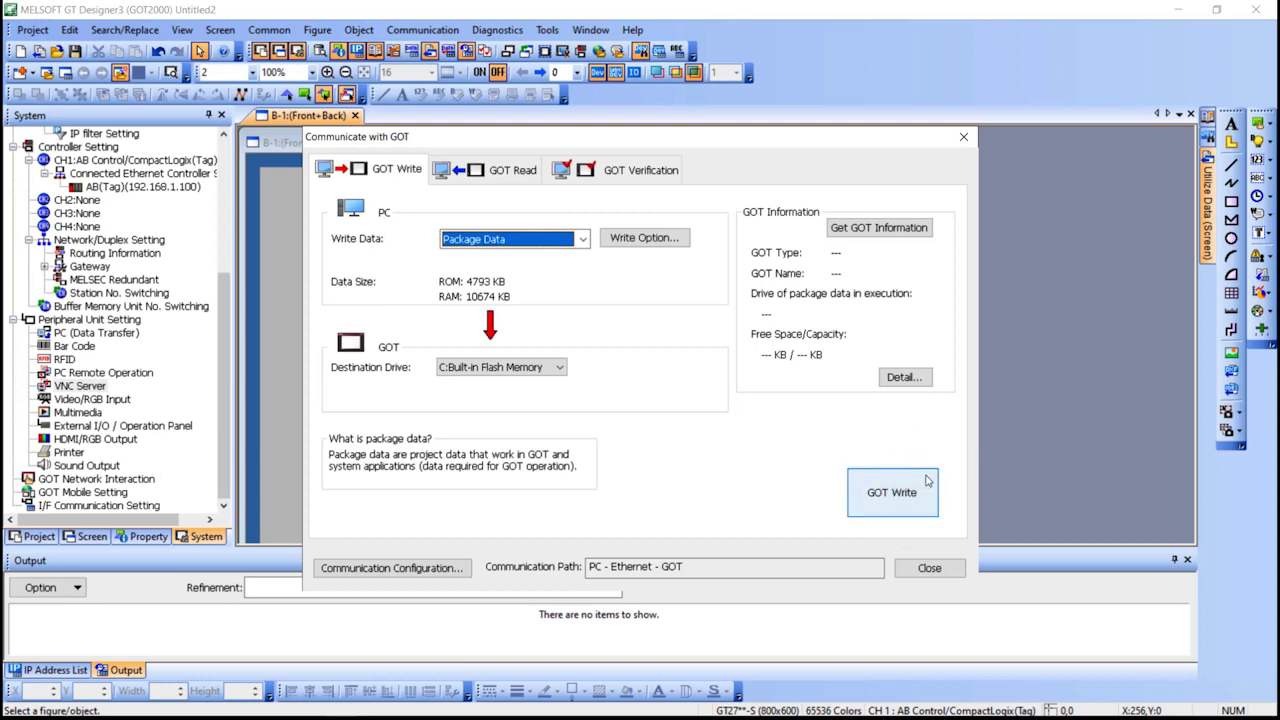
click(926, 482)
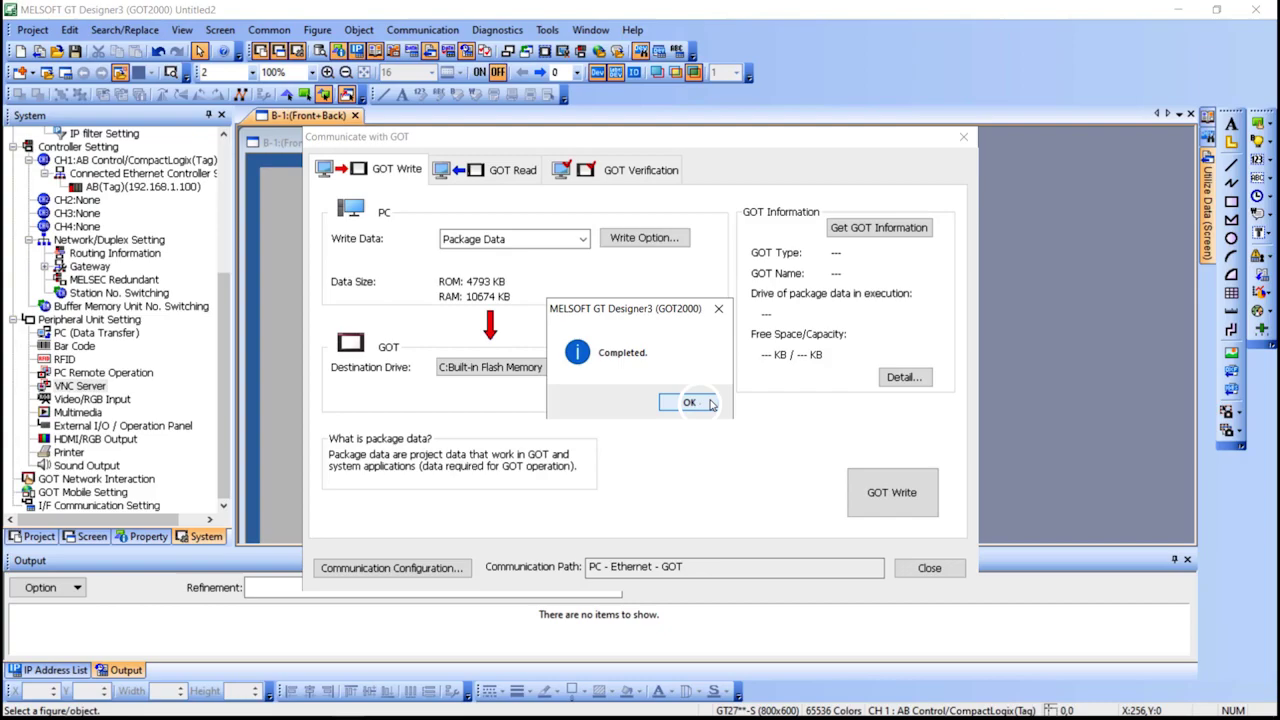
click(700, 402)
Replace 1234 with 888 on the GOT numeric display and verify GOT_Num_Display
click(948, 569)
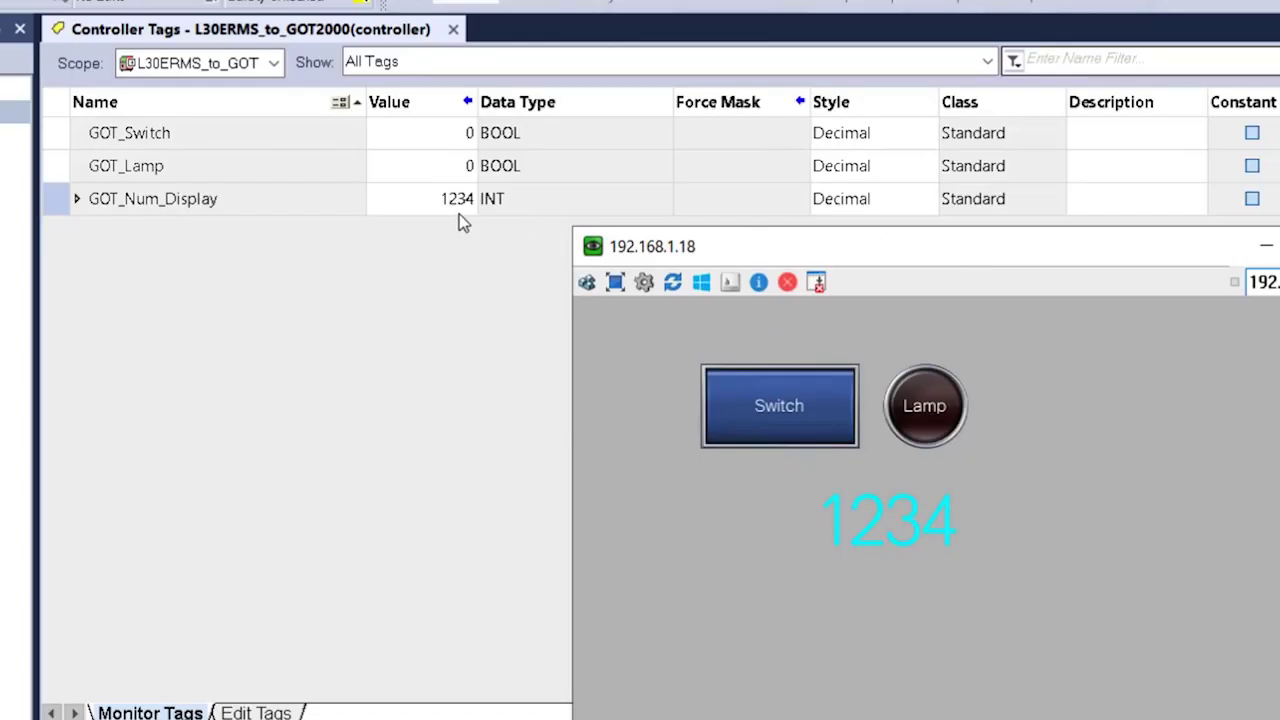
click(410, 202)
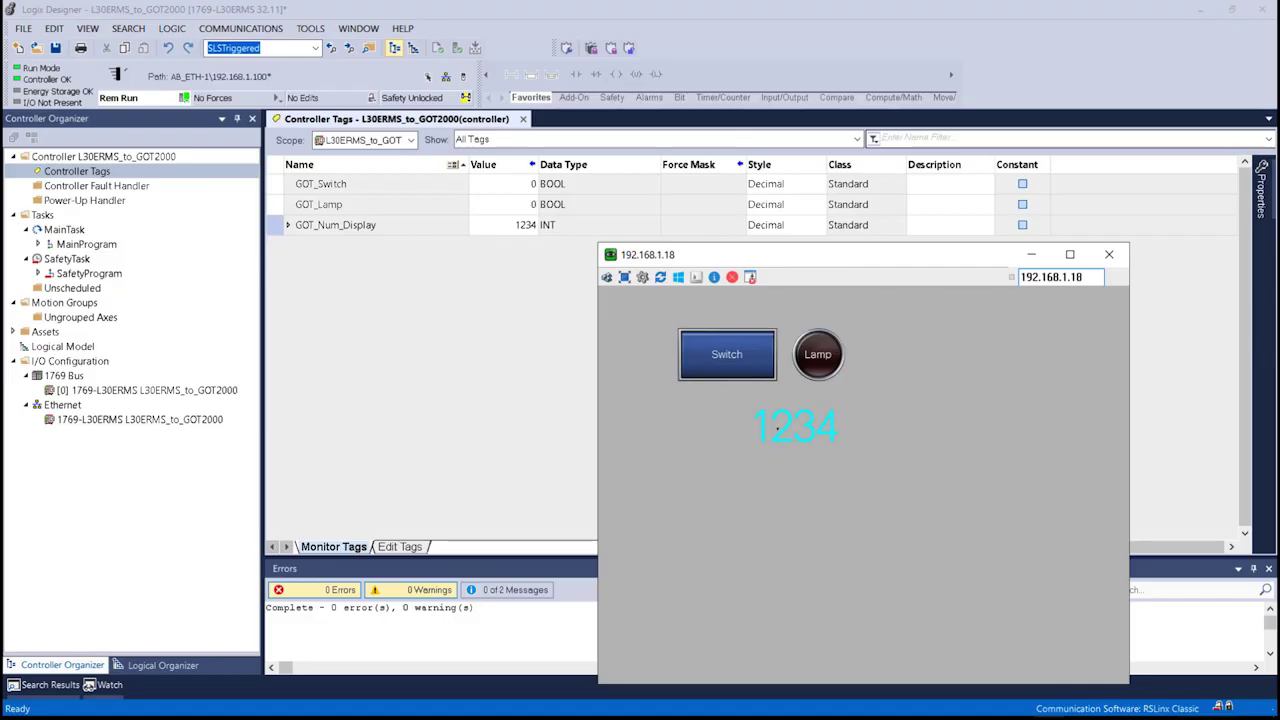
click(777, 428)
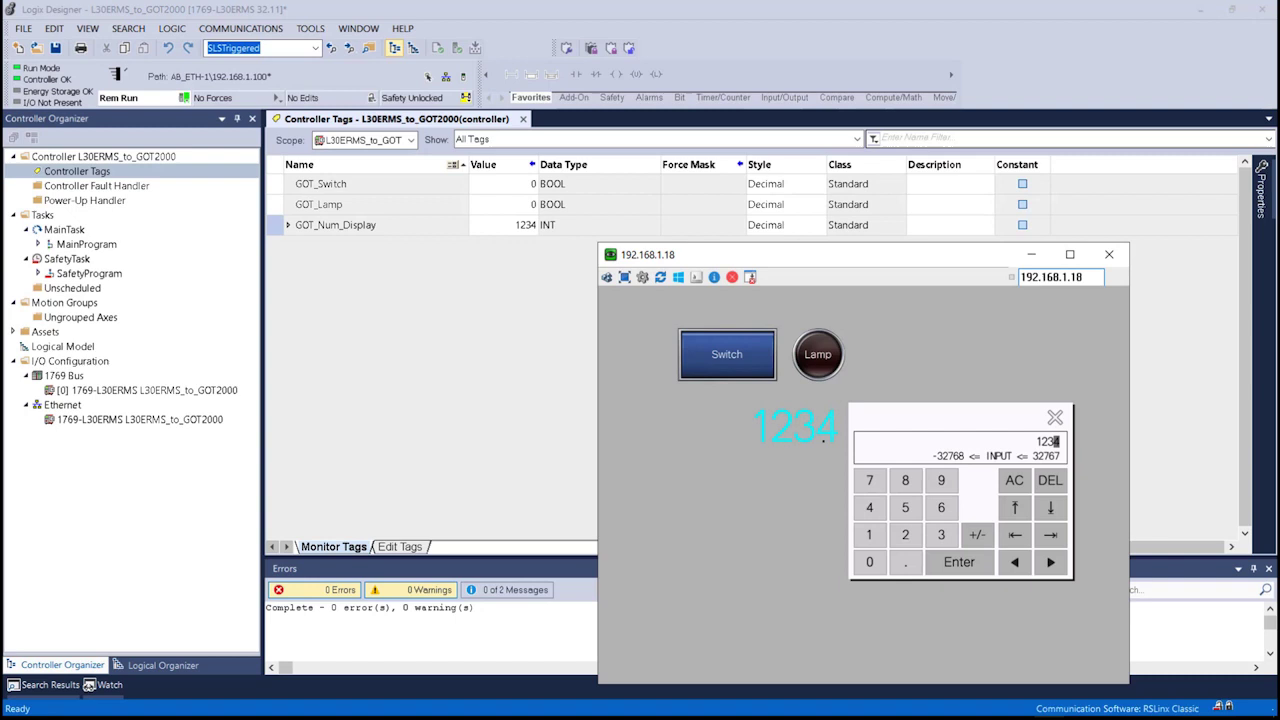
key(BackSpace)
key(BackSpace)
key(BackSpace)
text(8)
text(88)
key(Return)
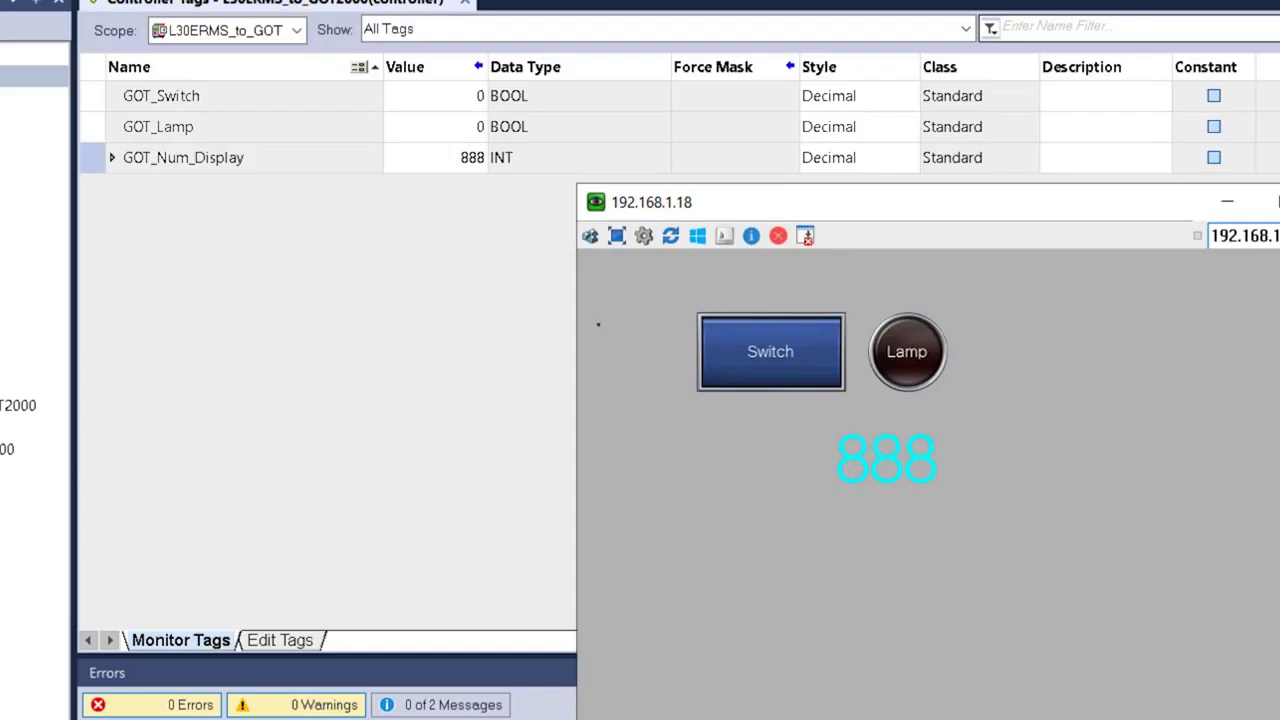
click(501, 227)
Press the GOT Switch, then set GOT_Lamp to 1 and see the lamp lit
click(731, 343)
click(450, 94)
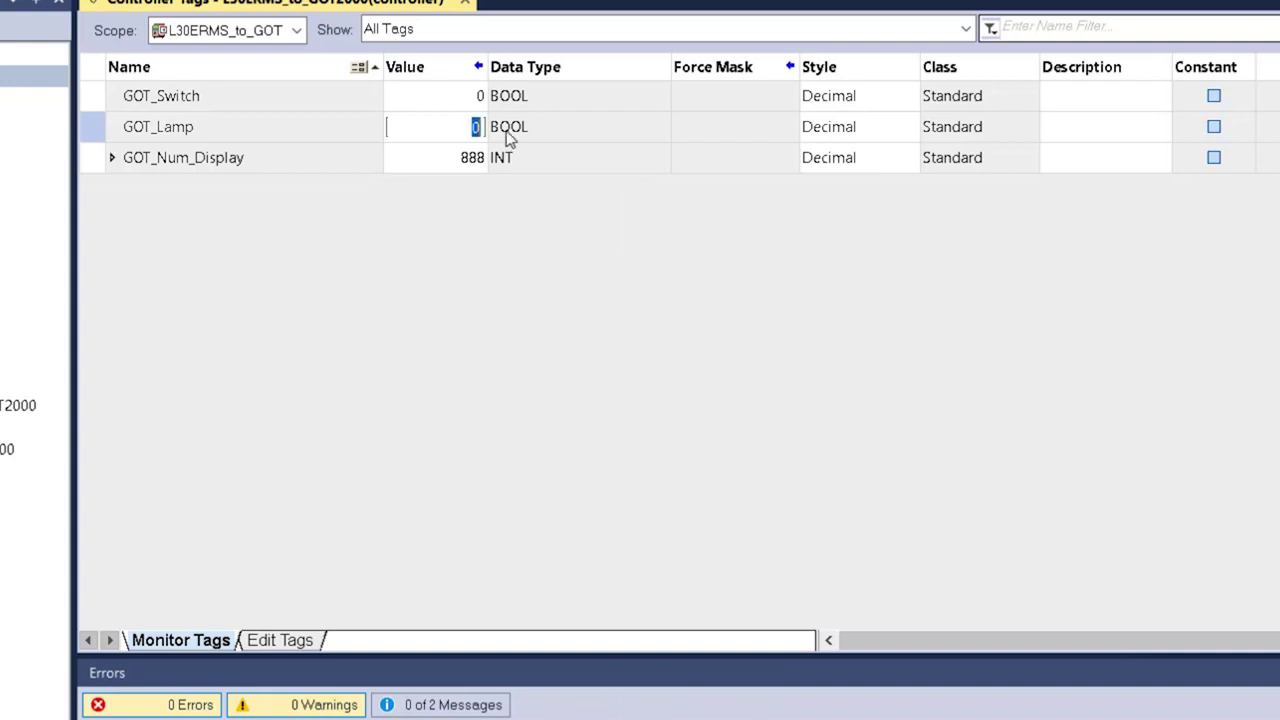
click(428, 126)
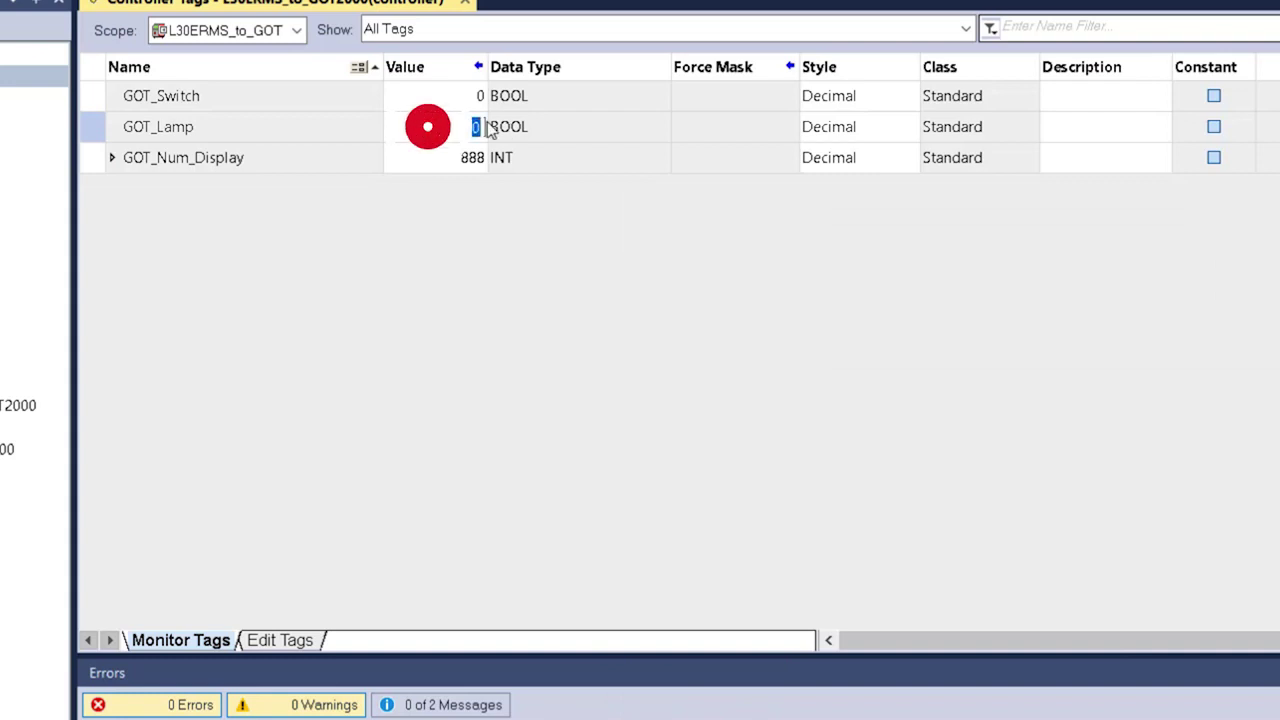
text(1)
key(Return)
key(alt+Tab)
click(954, 355)
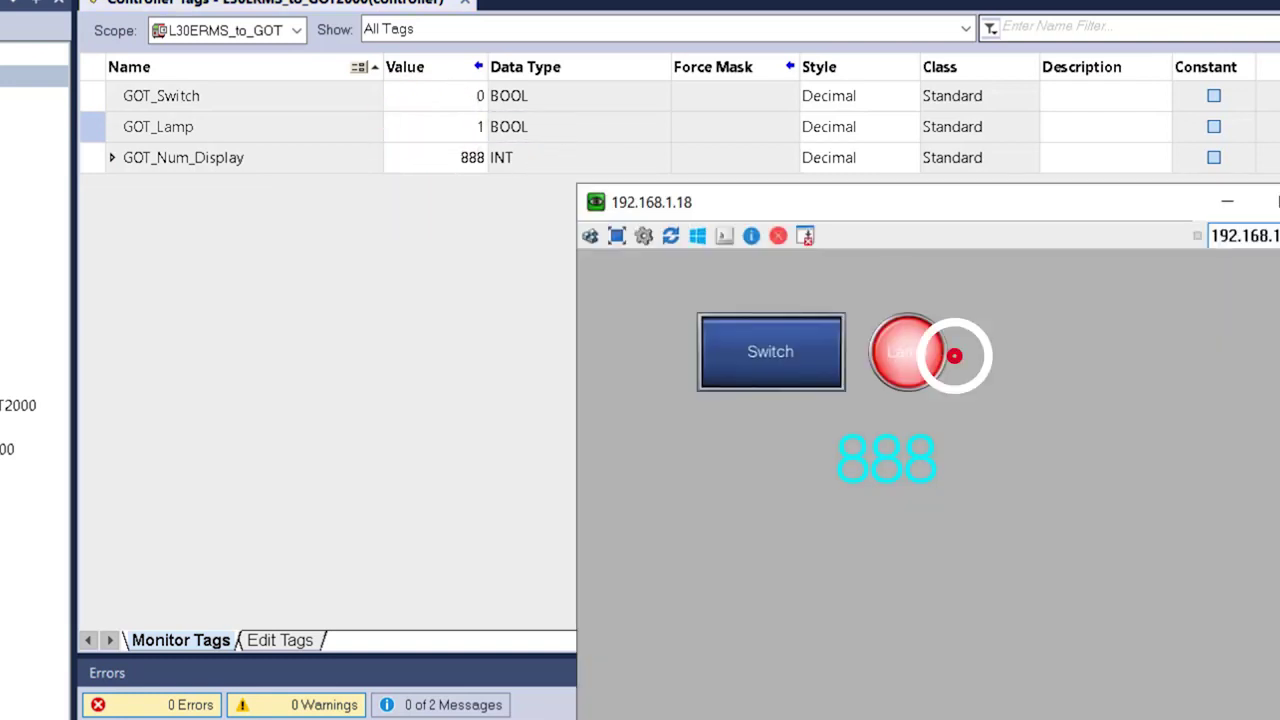